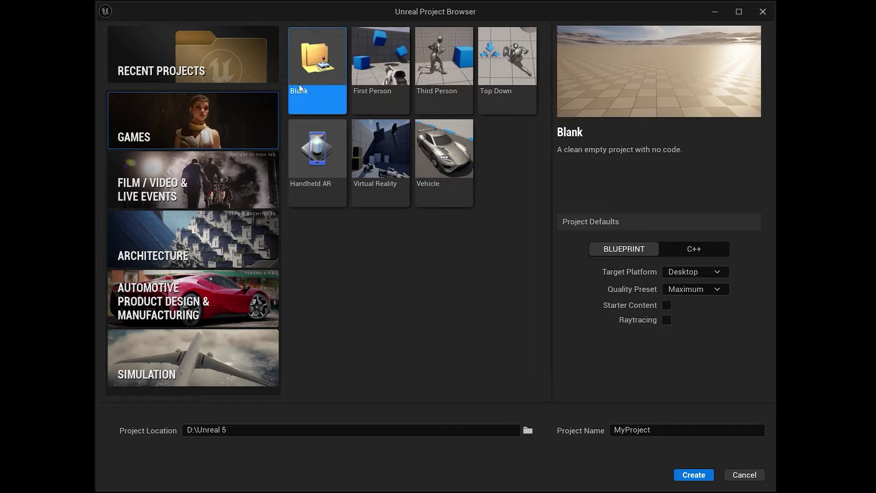
Step: Set the new project's target platform to Mobile and its quality preset to Scalable
{"action": "left_click", "coordinate": [724, 275]}
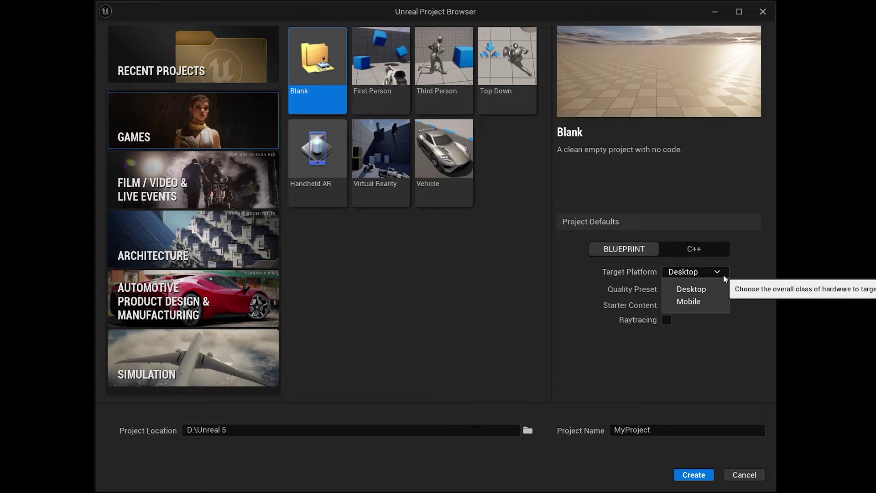
{"action": "left_click", "coordinate": [711, 298]}
{"action": "left_click", "coordinate": [709, 291]}
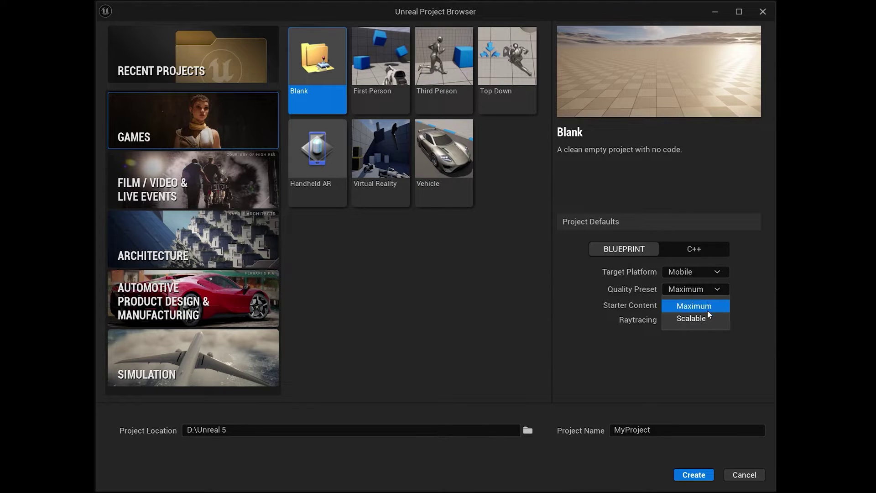
{"action": "left_click", "coordinate": [705, 320]}
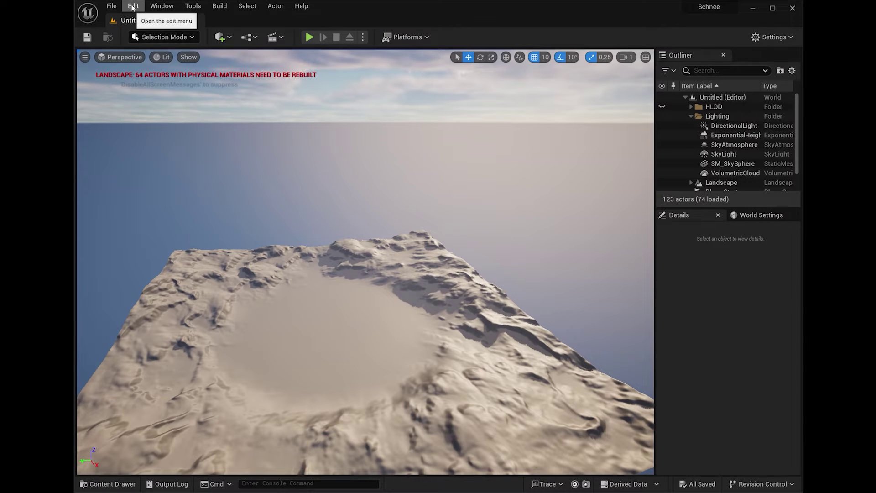
Step: Enable the Meta XR plugin, restart the editor to apply it, and close the Plugins window
{"action": "left_click", "coordinate": [133, 6]}
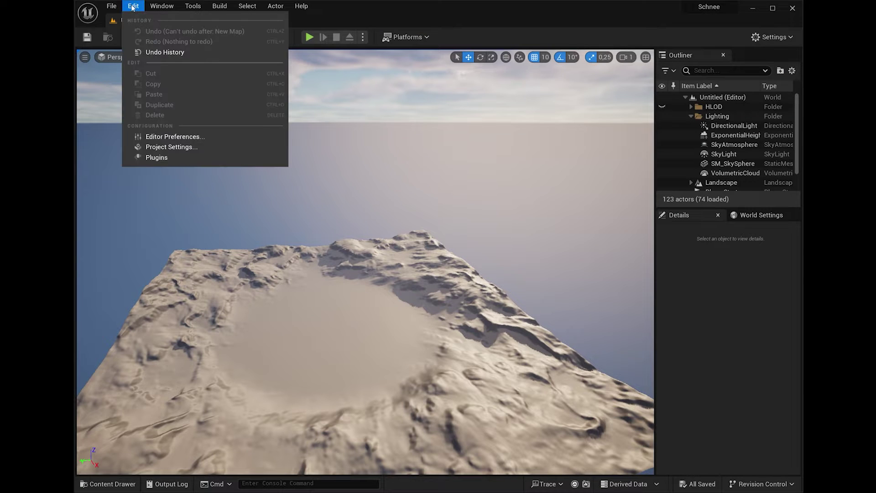
{"action": "left_click", "coordinate": [170, 158]}
{"action": "type", "text": "meta"}
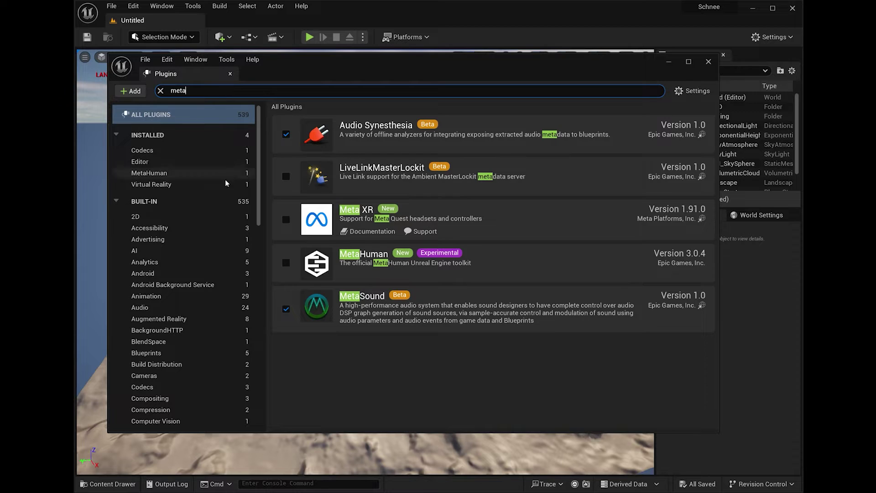
{"action": "left_click", "coordinate": [286, 220]}
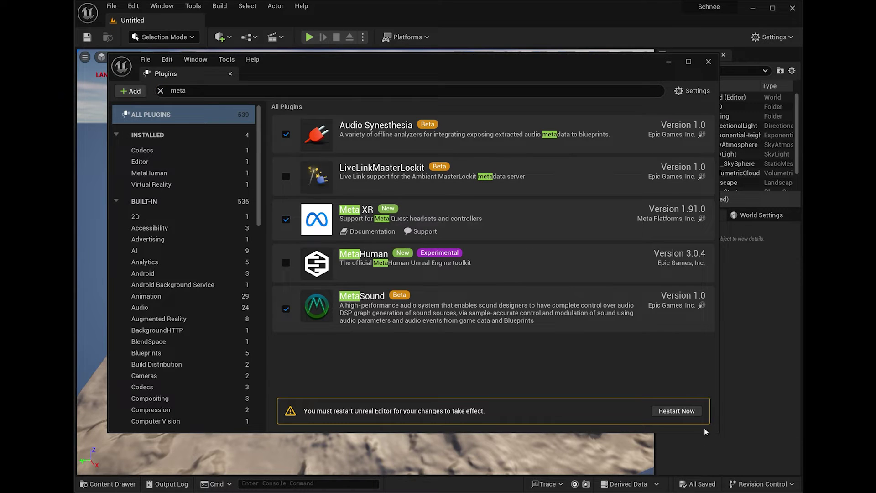
{"action": "left_click", "coordinate": [686, 411]}
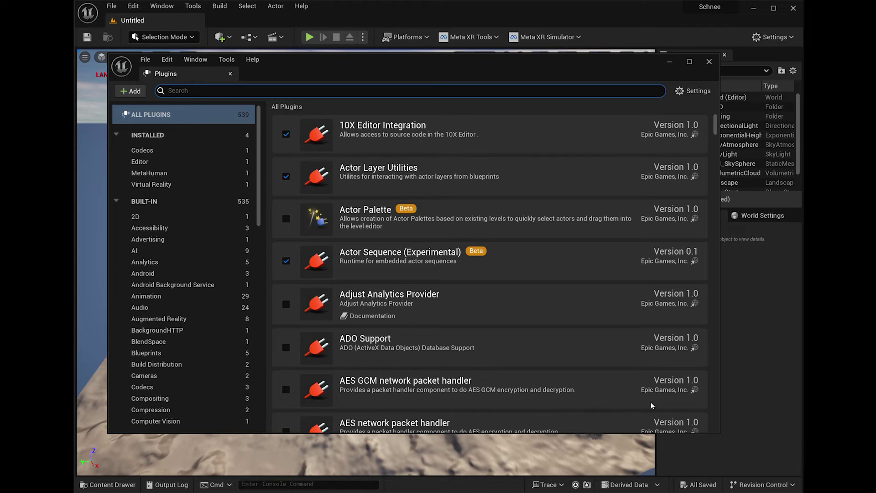
{"action": "left_click", "coordinate": [709, 62]}
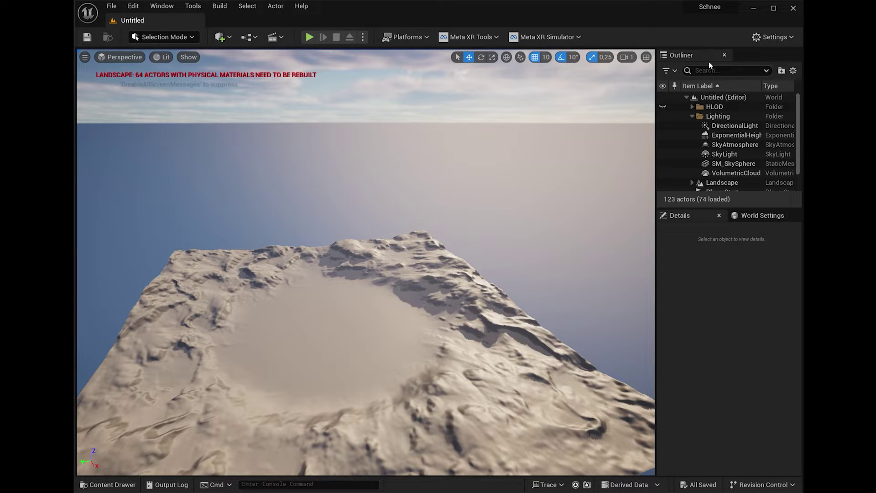
Step: Create a new level from the Empty Level template
{"action": "left_click", "coordinate": [111, 6]}
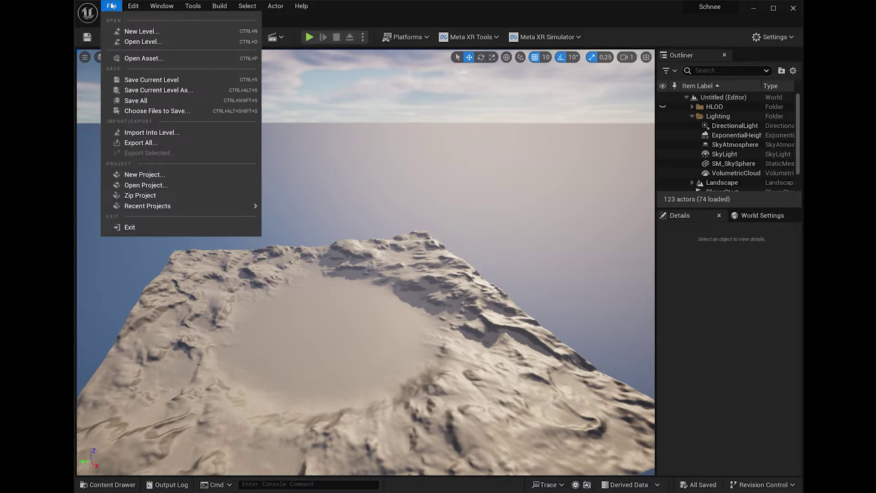
{"action": "left_click", "coordinate": [133, 31]}
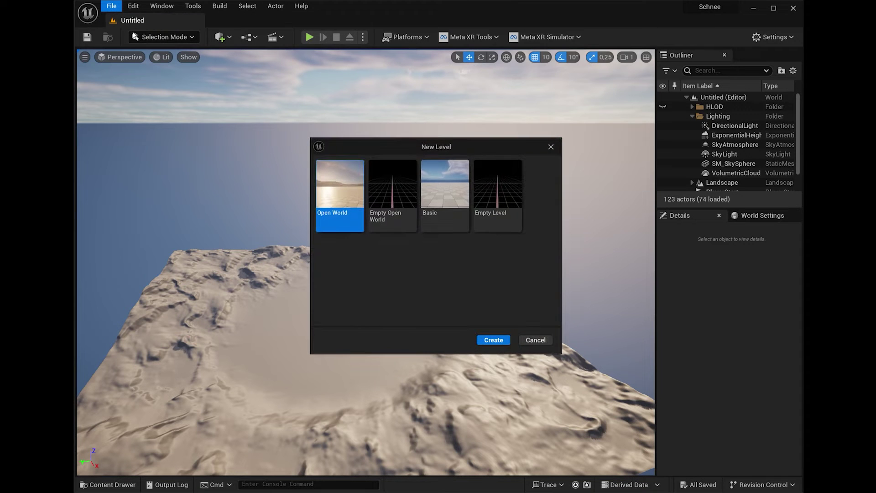
{"action": "left_click", "coordinate": [516, 203]}
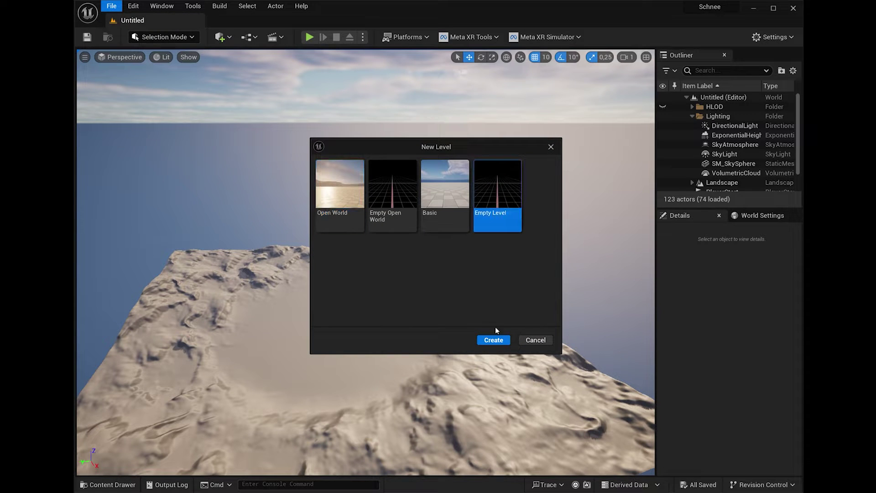
{"action": "left_click", "coordinate": [494, 340]}
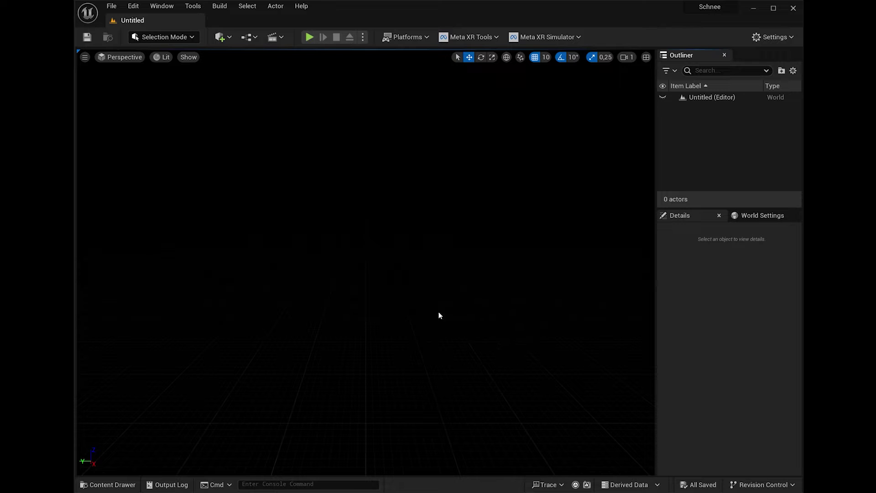
Step: Place a Camera Actor in the level and set its location to 0, 0, 0
{"action": "left_click", "coordinate": [221, 37]}
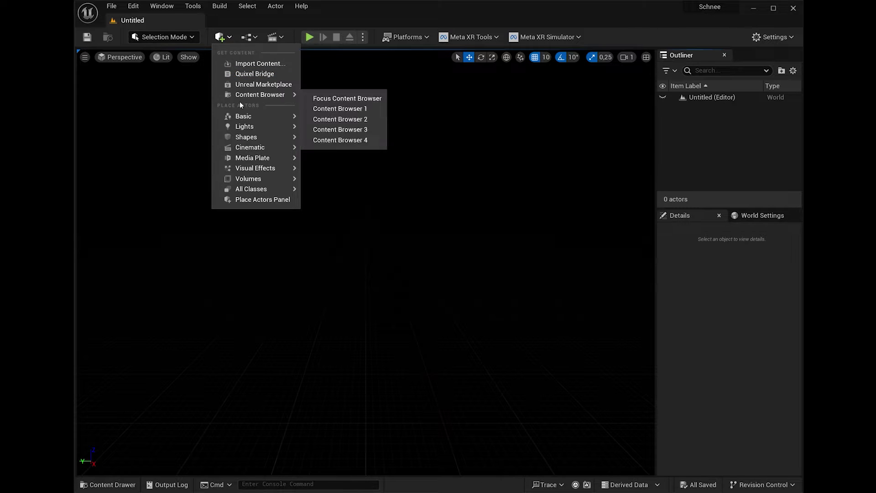
{"action": "left_click", "coordinate": [273, 200]}
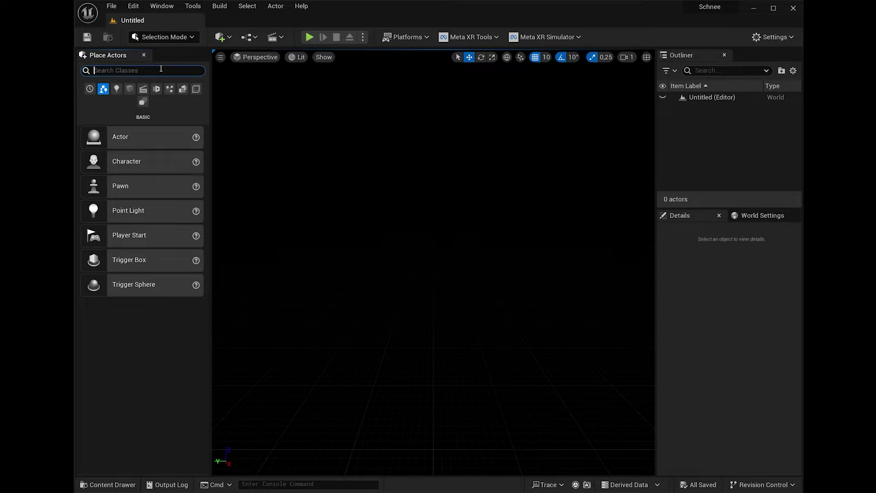
{"action": "type", "text": "camera"}
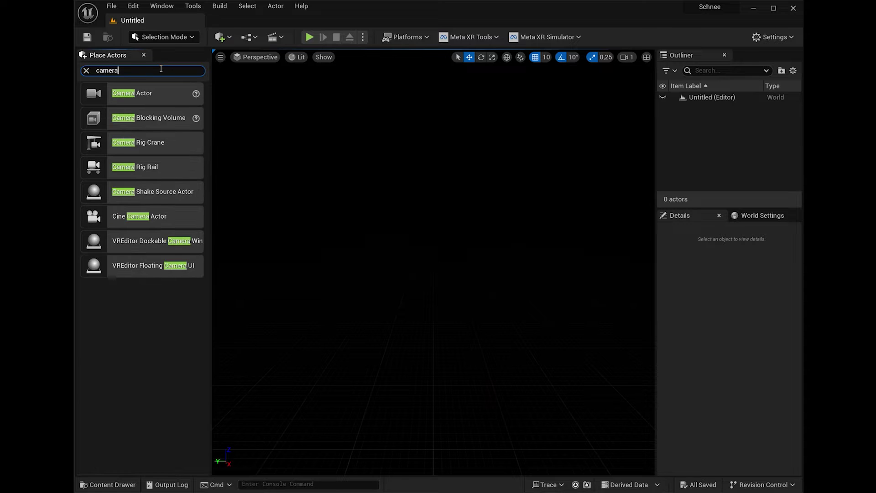
{"action": "left_click_drag", "start_coordinate": [148, 97], "coordinate": [430, 256]}
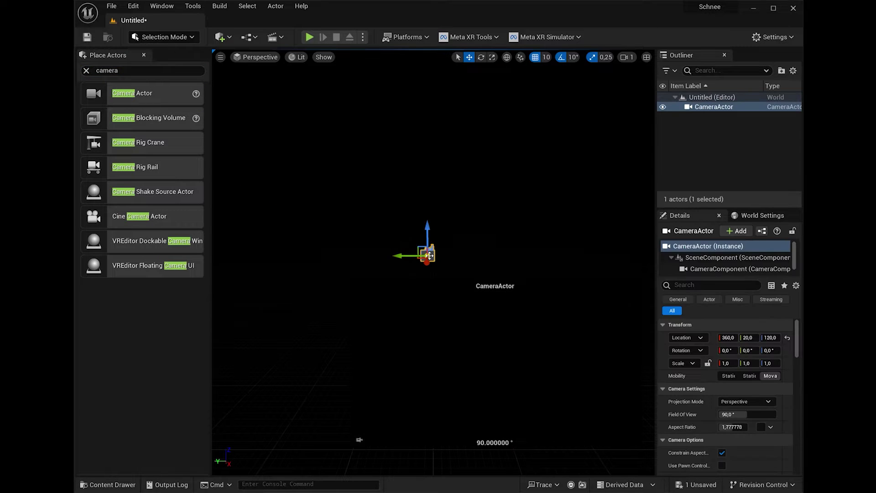
{"action": "left_click", "coordinate": [731, 338]}
{"action": "type", "text": "0"}
{"action": "key", "text": "Tab"}
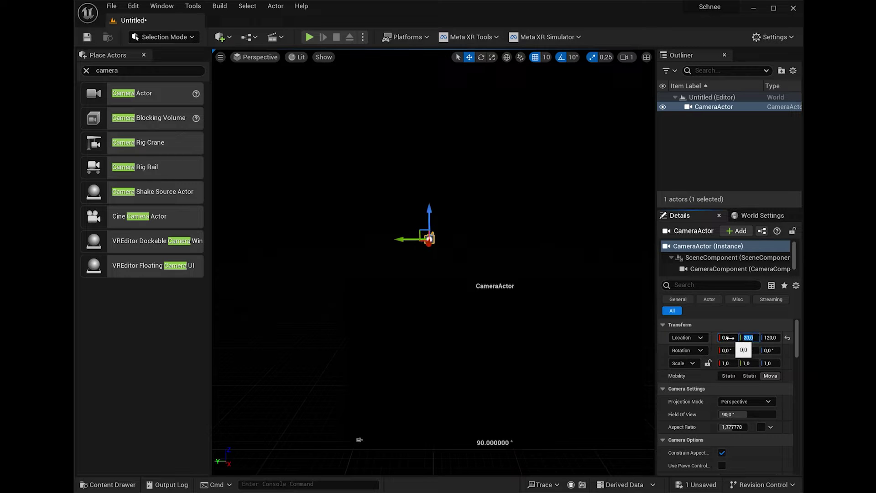
{"action": "key", "text": "Tab"}
{"action": "type", "text": "0"}
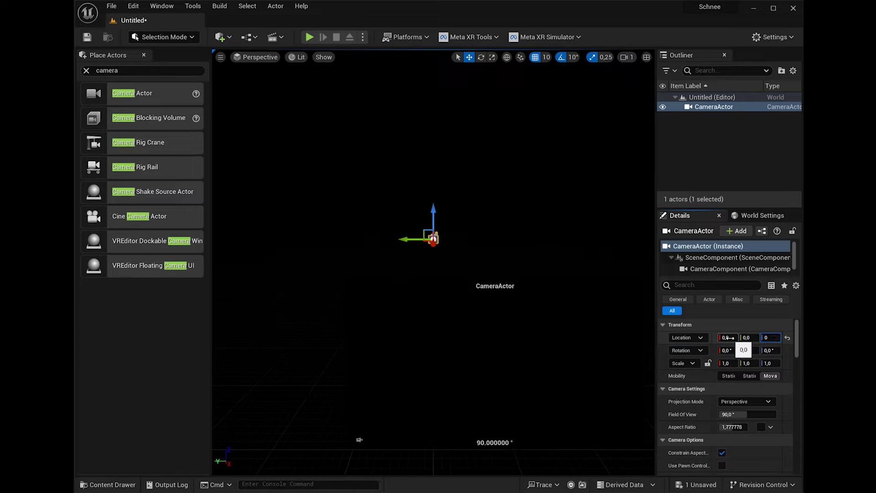
{"action": "key", "text": "Return"}
Step: Add an Oculus XR Passthrough Layer component to the CameraActor
{"action": "left_click", "coordinate": [729, 233]}
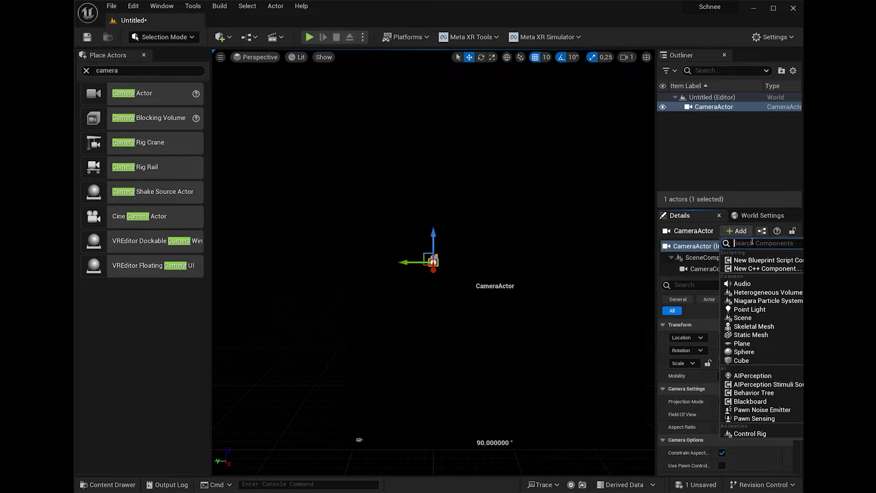
{"action": "type", "text": "pass"}
{"action": "left_click", "coordinate": [777, 262]}
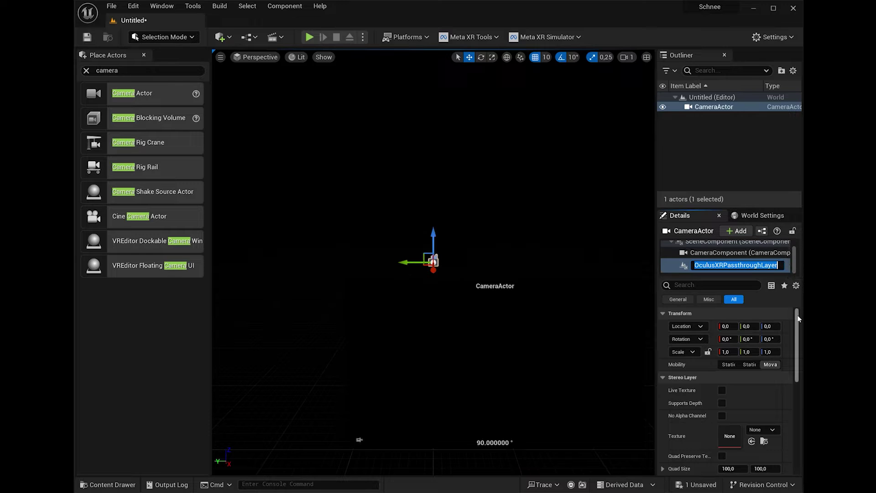
{"action": "left_click_drag", "start_coordinate": [798, 318], "coordinate": [798, 364]}
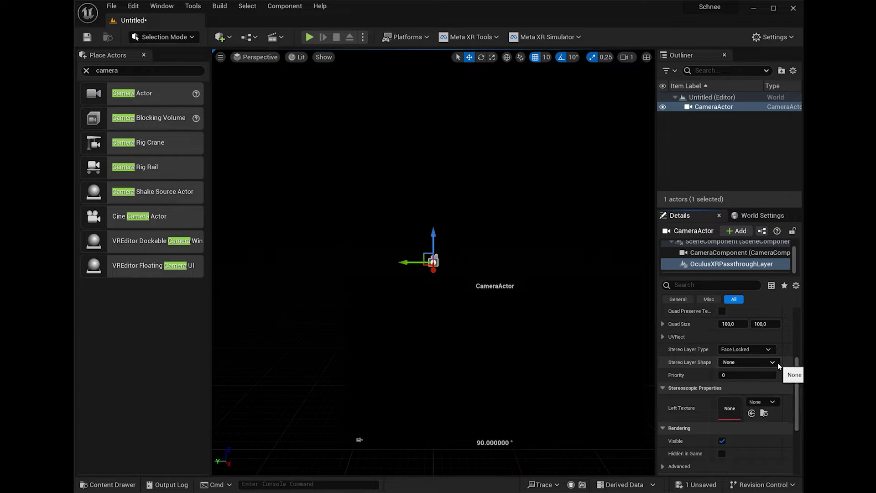
Step: Set the passthrough layer's shape to Reconstructed Passthrough and its placement to Underlay
{"action": "left_click", "coordinate": [777, 364]}
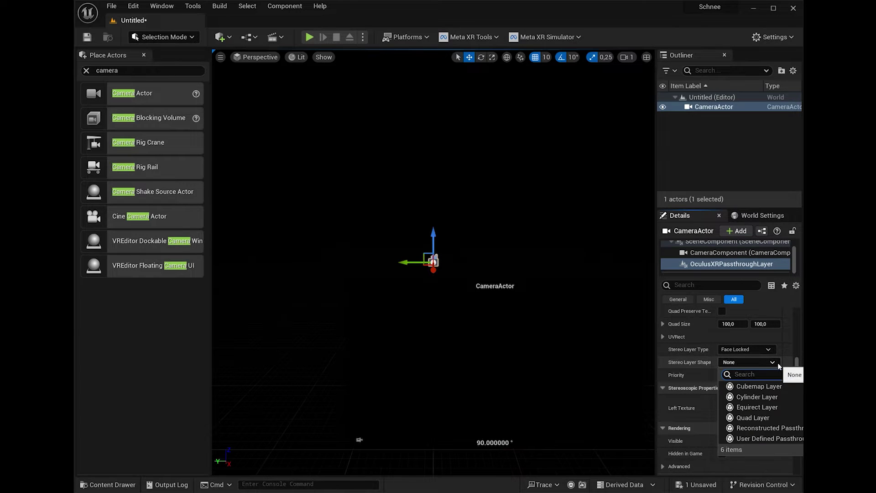
{"action": "left_click", "coordinate": [769, 428]}
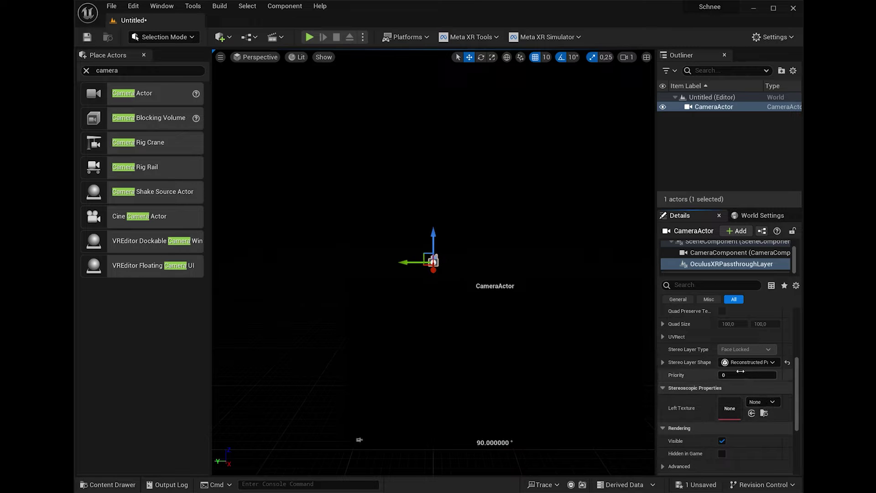
{"action": "left_click", "coordinate": [662, 362]}
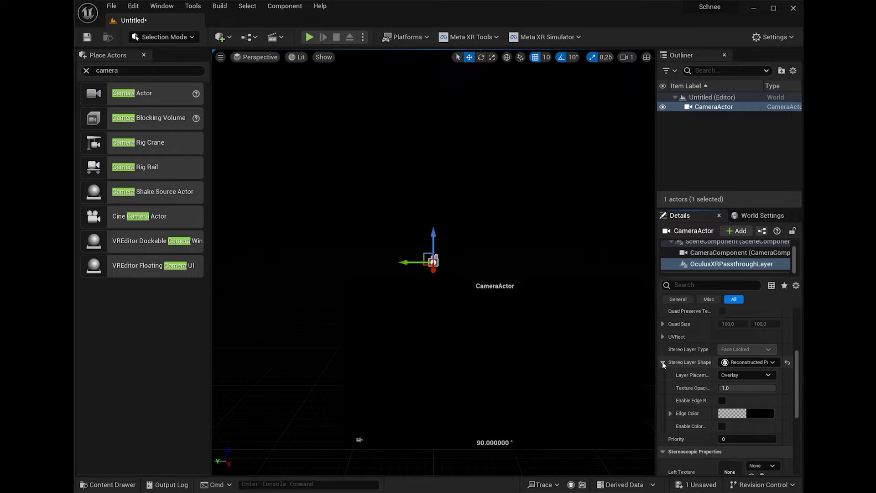
{"action": "left_click", "coordinate": [746, 374]}
{"action": "left_click", "coordinate": [737, 391]}
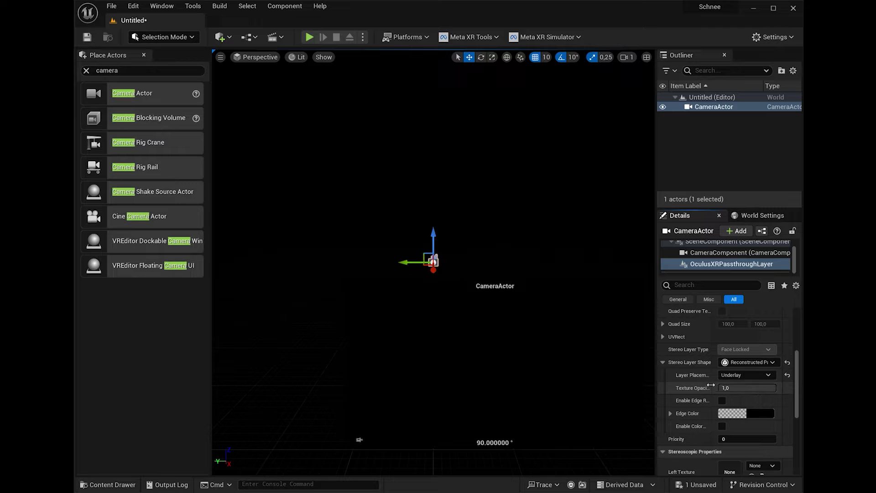
Step: Create a new content folder named Schnee in the Content Drawer
{"action": "left_click", "coordinate": [143, 55]}
{"action": "key", "text": "ctrl+space"}
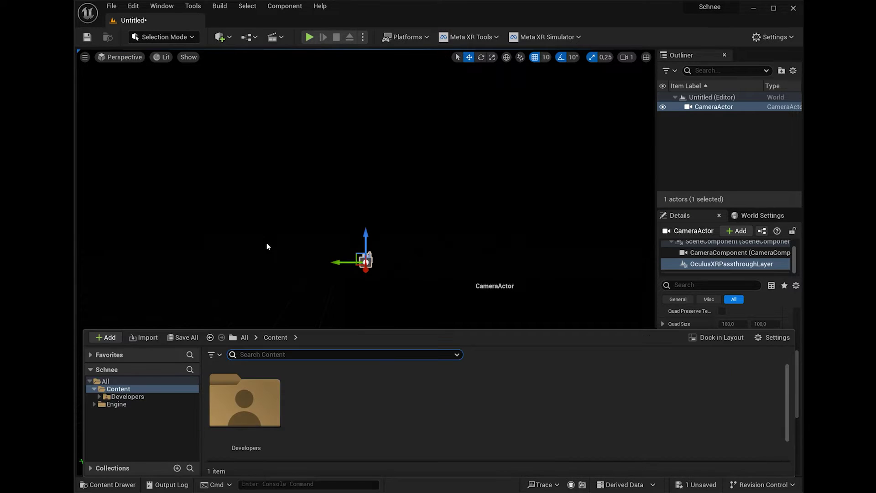
{"action": "right_click", "coordinate": [332, 409]}
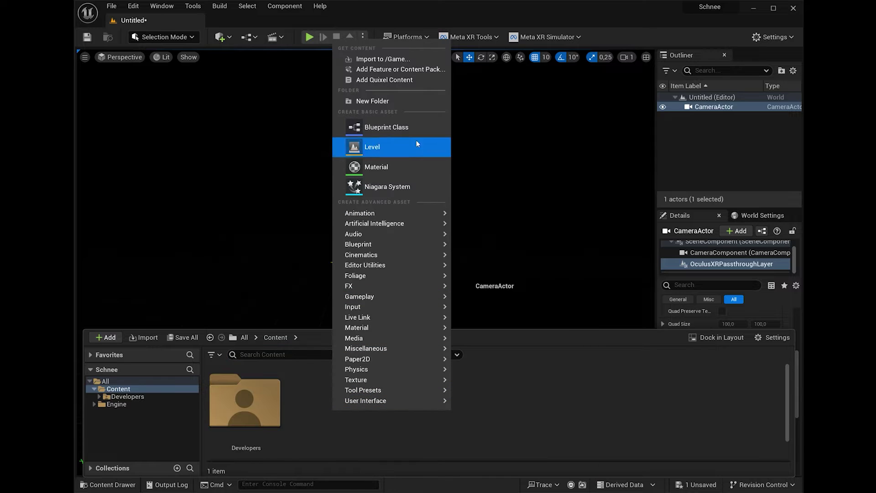
{"action": "left_click", "coordinate": [395, 100]}
{"action": "type", "text": "Schnee"}
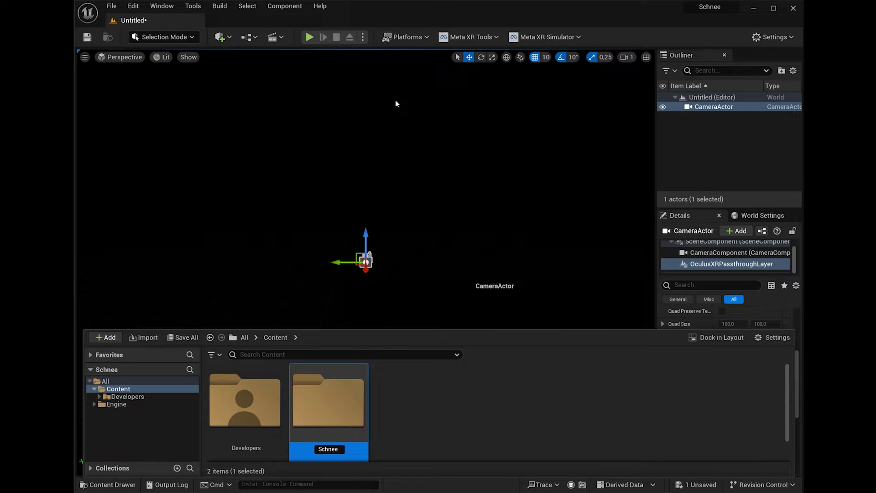
{"action": "key", "text": "Return"}
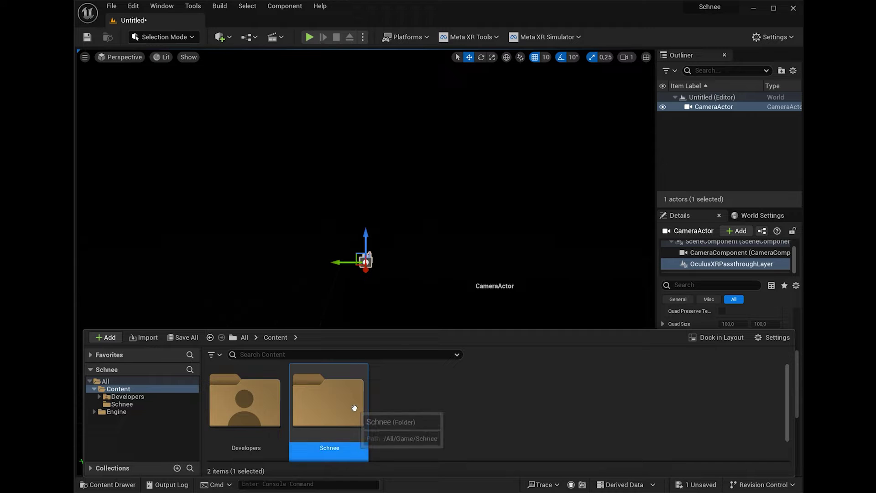
Step: Inside Schnee, start an import and pick Snowflake_1 and Snowflake_2 from the Texturen folder
{"action": "double_click", "coordinate": [355, 408]}
{"action": "right_click", "coordinate": [286, 377]}
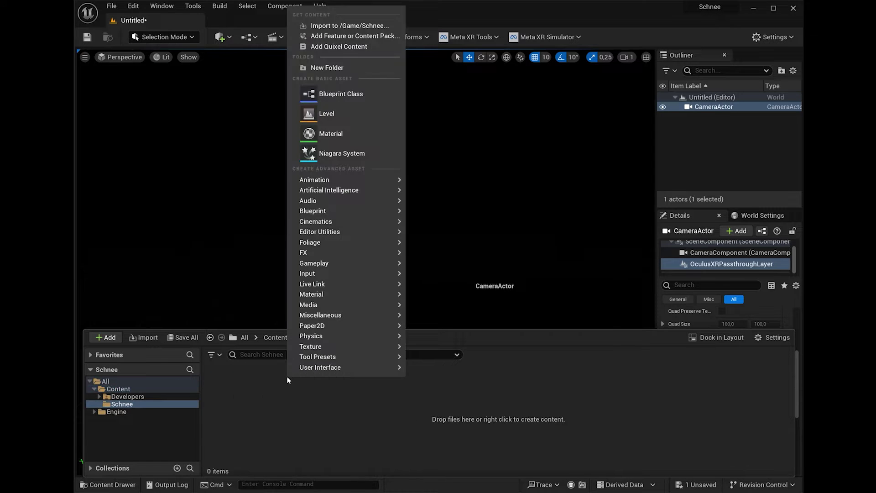
{"action": "left_click", "coordinate": [332, 26]}
{"action": "left_click", "coordinate": [192, 93]}
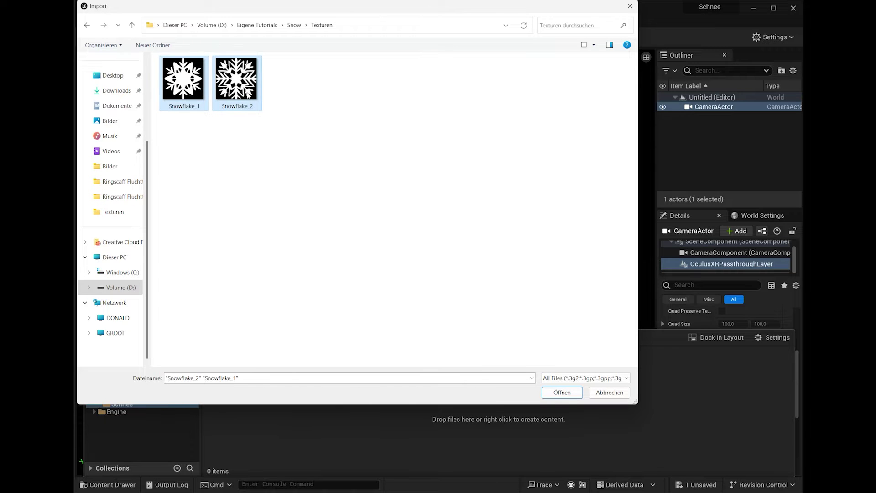
Step: Import the two snowflake textures, then create material M_Schnee in Schnee and open it
{"action": "left_click", "coordinate": [580, 394]}
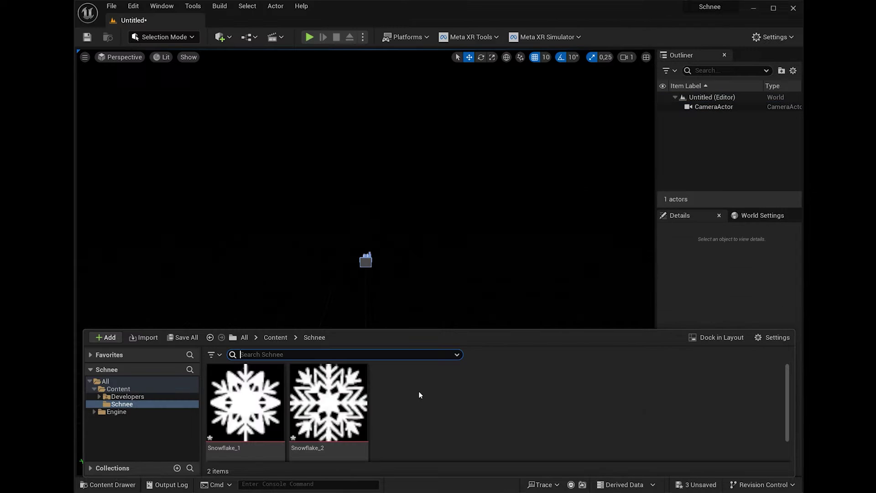
{"action": "right_click", "coordinate": [418, 390]}
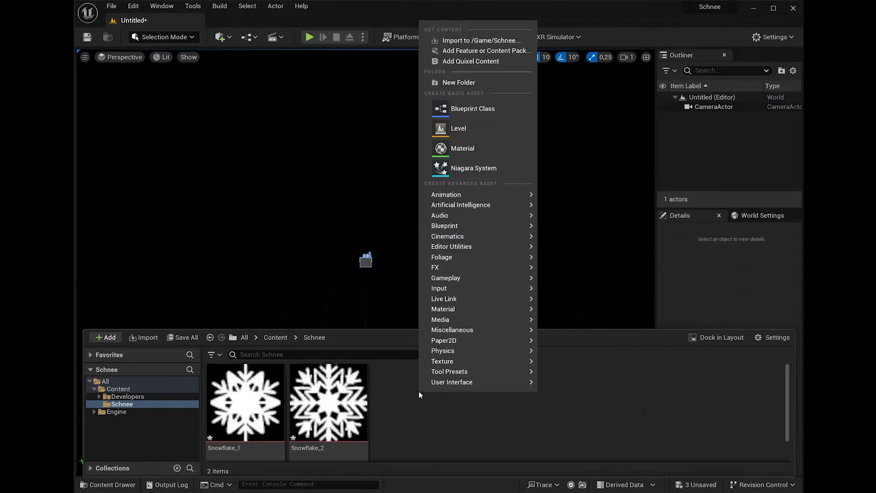
{"action": "left_click", "coordinate": [456, 151]}
{"action": "type", "text": "M_Schnee"}
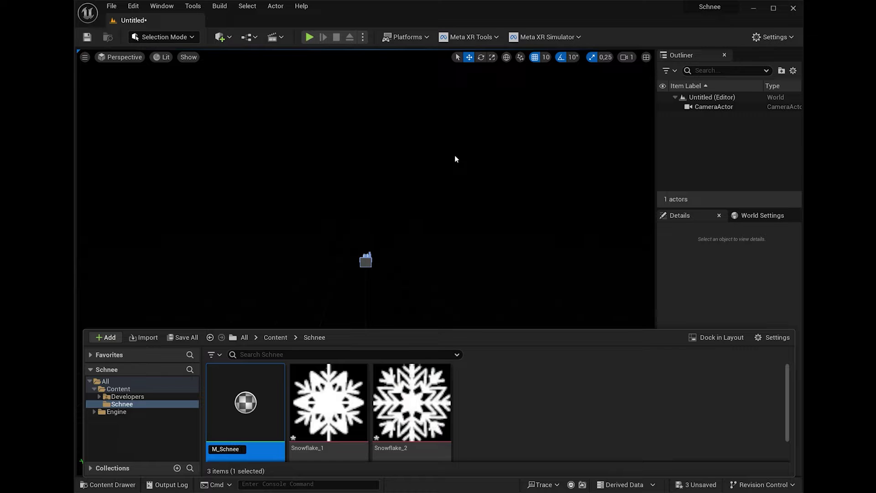
{"action": "key", "text": "Return"}
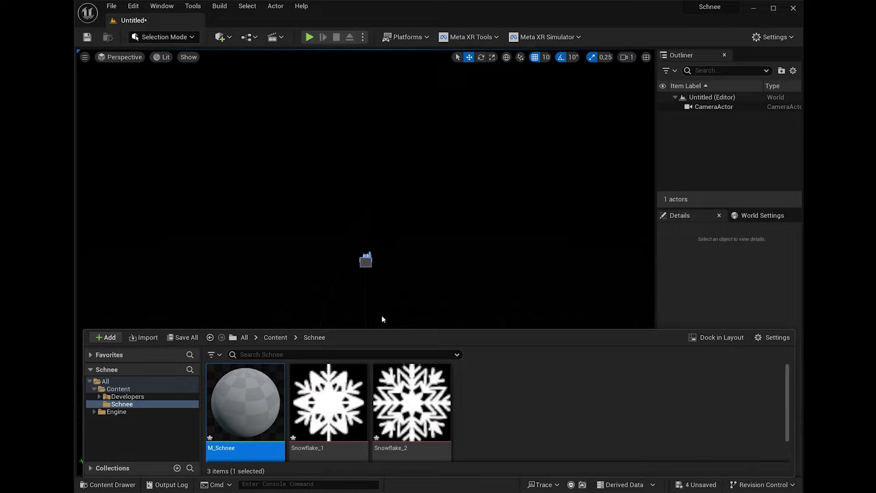
{"action": "double_click", "coordinate": [242, 404]}
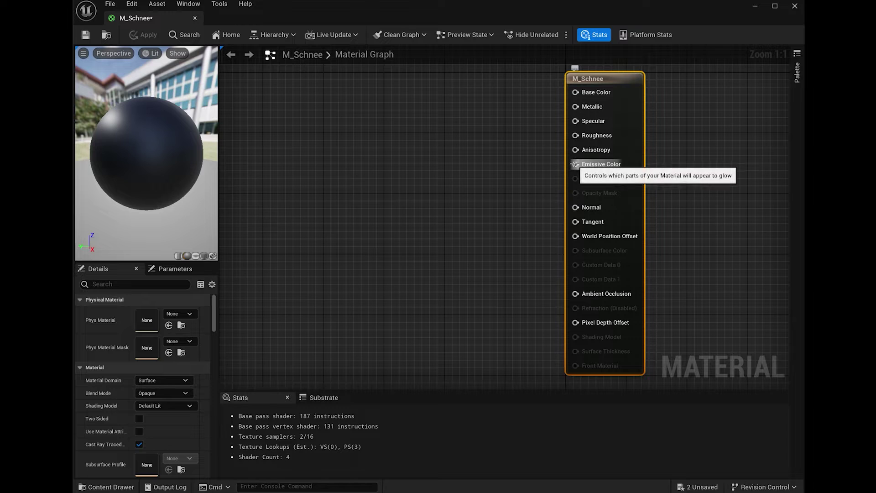
Step: Drive Emissive Color with a Constant3Vector set to light grey 0.751041
{"action": "left_click_drag", "start_coordinate": [574, 164], "coordinate": [410, 138]}
{"action": "type", "text": "const"}
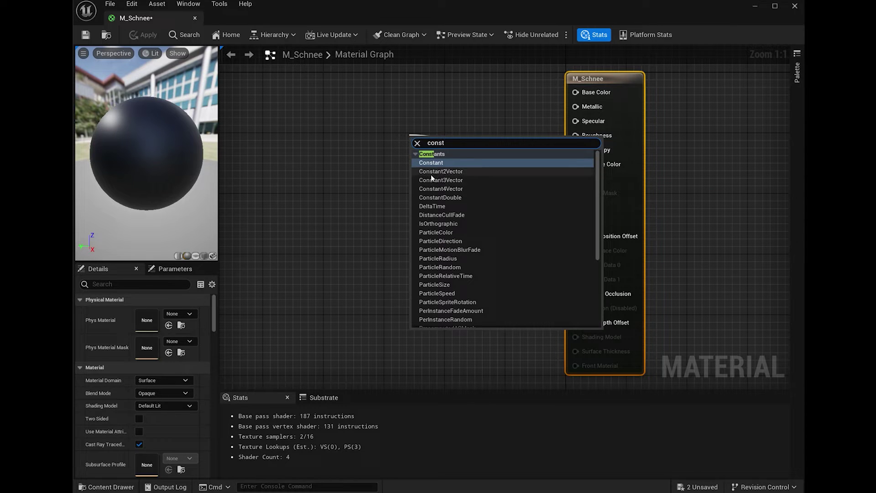
{"action": "left_click", "coordinate": [440, 180]}
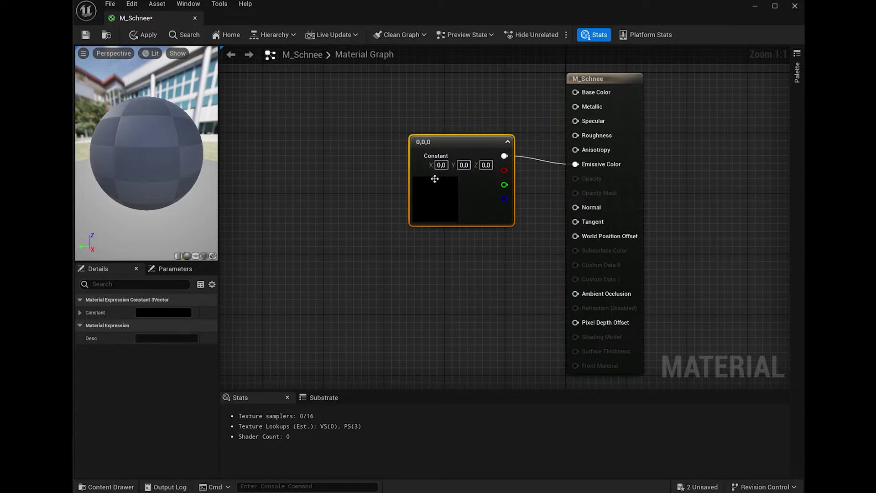
{"action": "left_click_drag", "start_coordinate": [440, 126], "coordinate": [426, 110]}
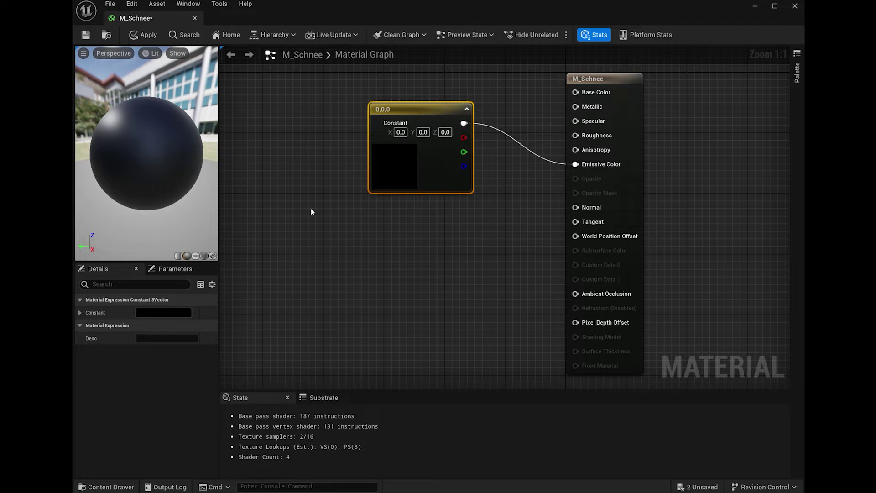
{"action": "left_click", "coordinate": [176, 314]}
{"action": "left_click", "coordinate": [313, 373]}
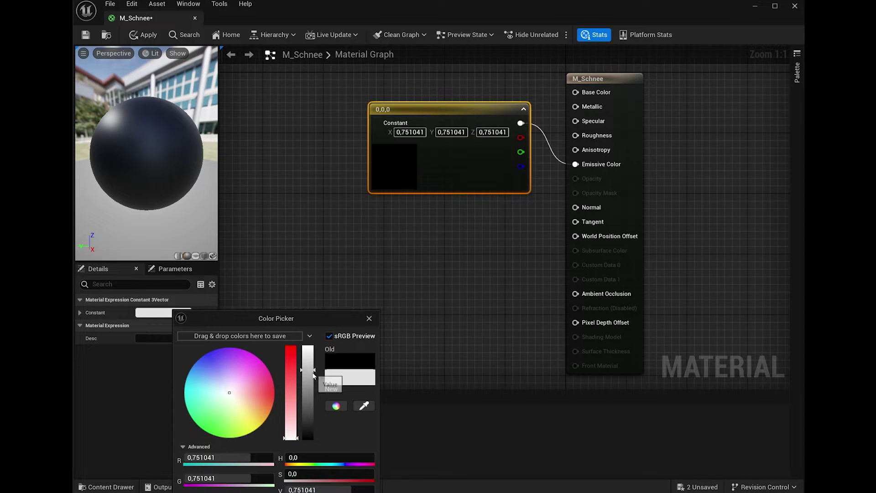
{"action": "left_click", "coordinate": [439, 379]}
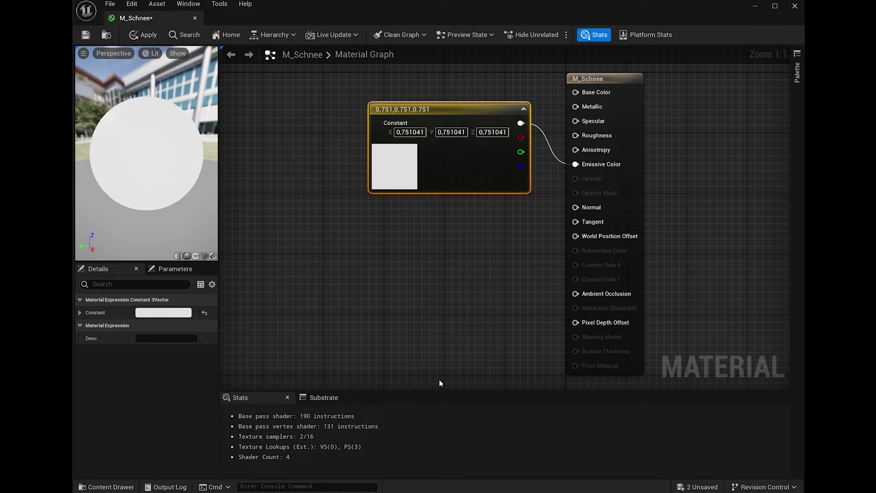
Step: Add the Snowflake_1 texture to the material graph as a Texture Sample node
{"action": "key", "text": "ctrl+space"}
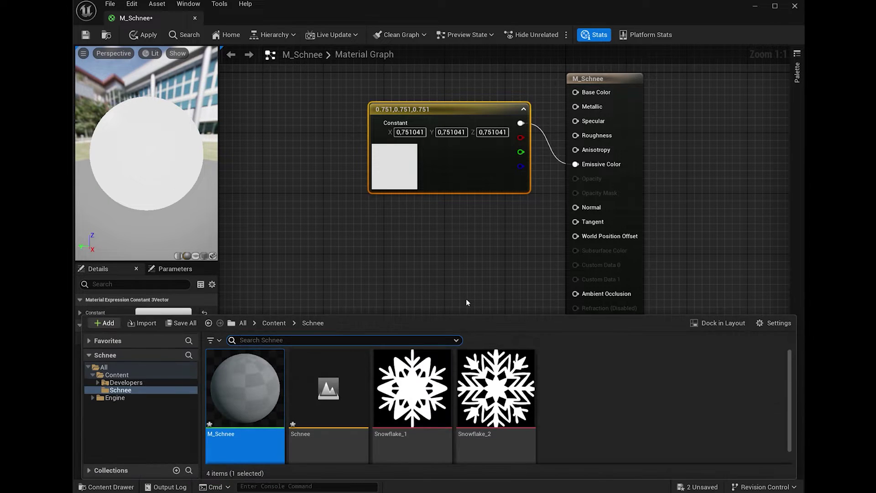
{"action": "left_click_drag", "start_coordinate": [411, 393], "coordinate": [372, 285]}
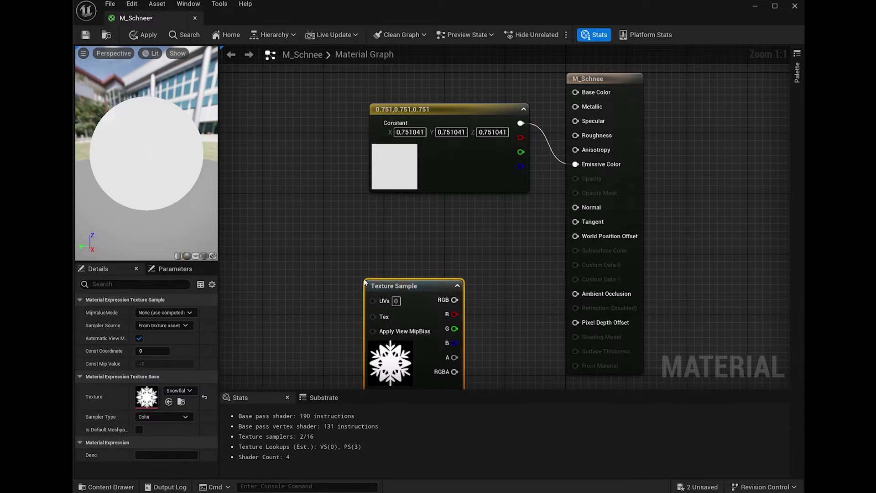
{"action": "left_click_drag", "start_coordinate": [419, 299], "coordinate": [387, 247]}
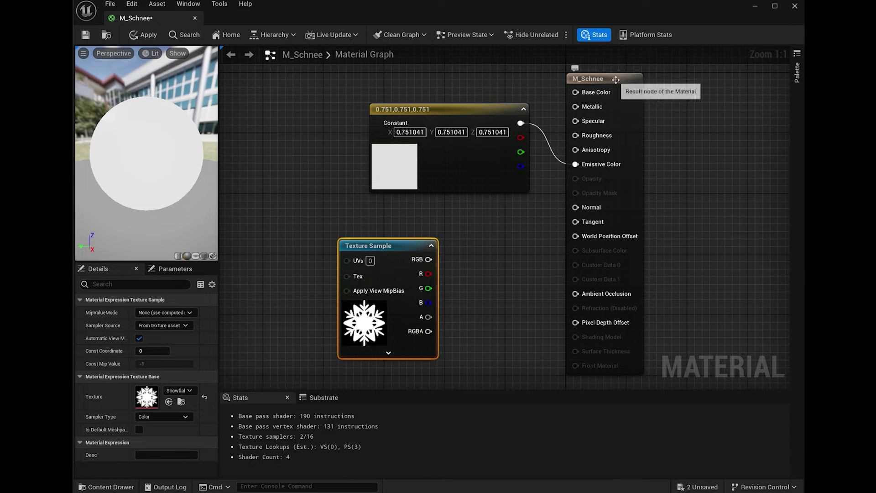
Step: Make M_Schnee Masked and Two Sided, wiring the texture's RGB into Opacity Mask
{"action": "left_click", "coordinate": [636, 81]}
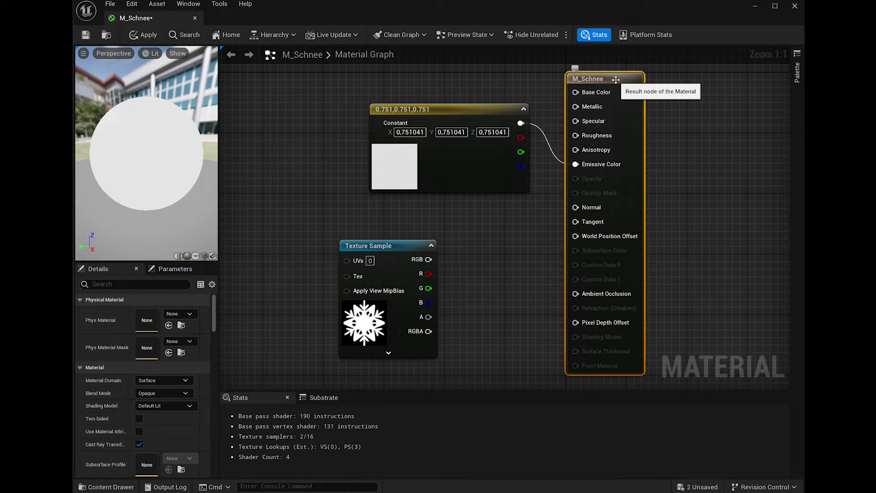
{"action": "left_click", "coordinate": [165, 393]}
{"action": "left_click", "coordinate": [167, 410]}
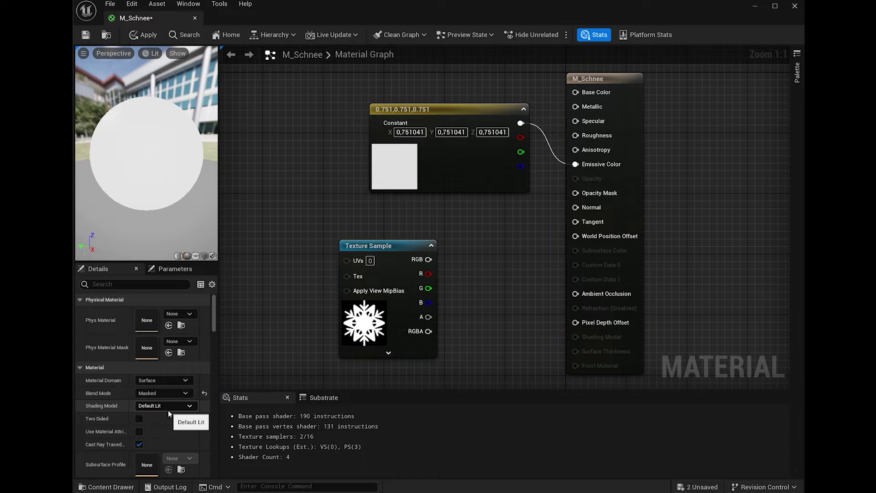
{"action": "left_click", "coordinate": [139, 418]}
{"action": "left_click_drag", "start_coordinate": [428, 259], "coordinate": [575, 193]}
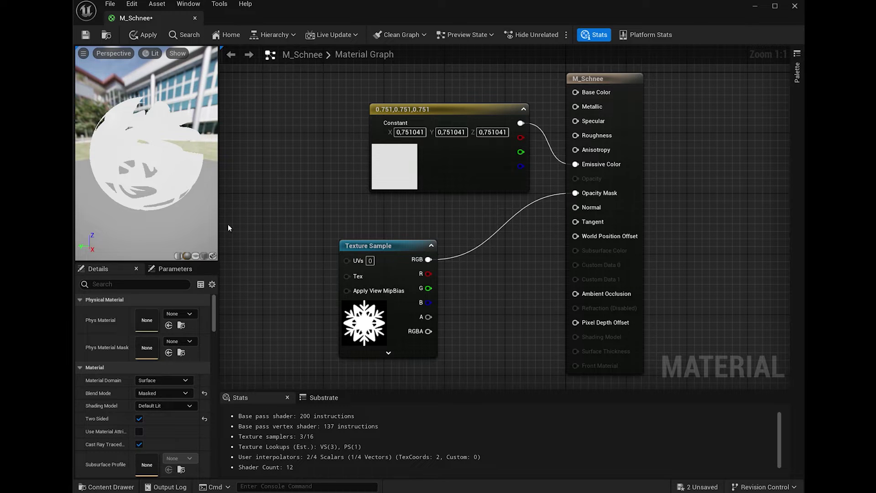
{"action": "mouse_move", "coordinate": [163, 120]}
{"action": "left_mouse_down"}
{"action": "mouse_move", "coordinate": [142, 123]}
{"action": "mouse_move", "coordinate": [148, 160]}
{"action": "mouse_move", "coordinate": [124, 177]}
{"action": "mouse_move", "coordinate": [205, 189]}
{"action": "left_mouse_up"}
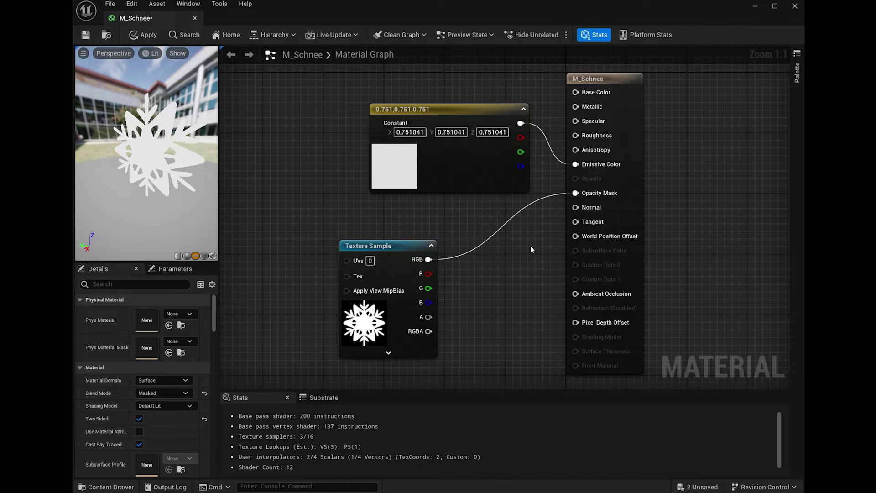
Step: Unlink the first texture and add a Snowflake_2 Texture Sample stacked beneath it
{"action": "scroll", "coordinate": [525, 247], "scroll_direction": "down", "scroll_amount": 1}
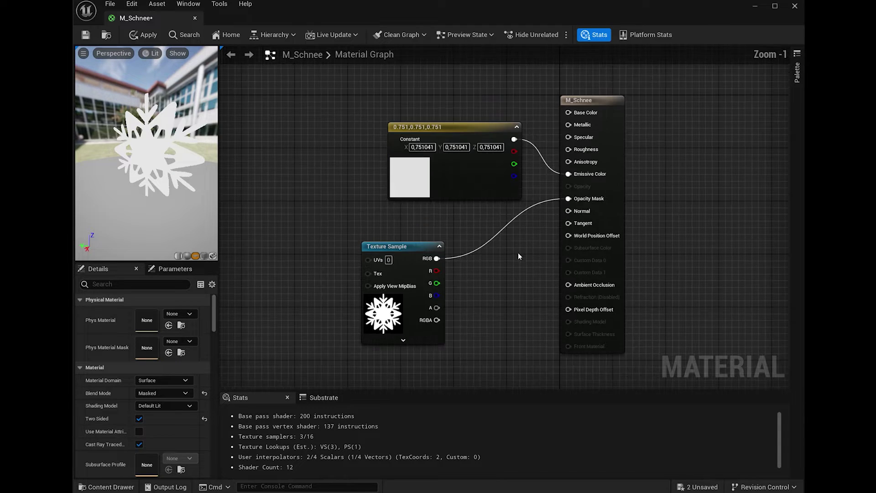
{"action": "scroll", "coordinate": [521, 251], "scroll_direction": "down", "scroll_amount": 1}
{"action": "left_click_drag", "start_coordinate": [491, 144], "coordinate": [376, 92]}
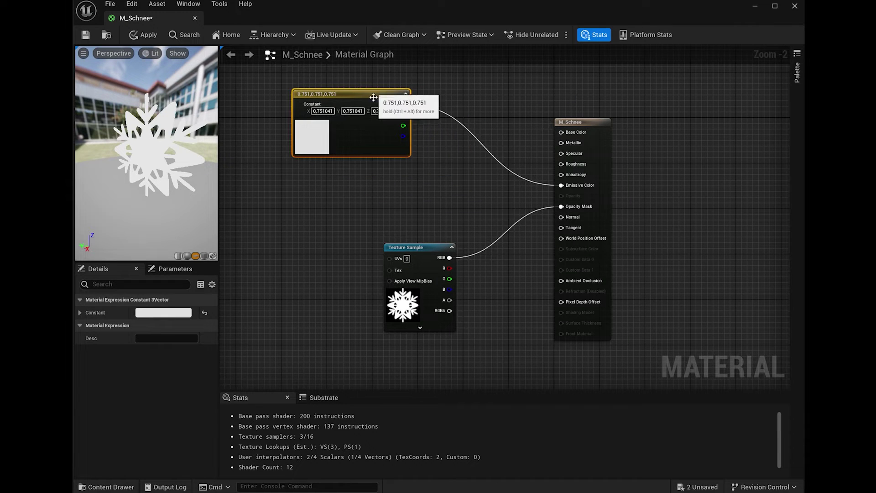
{"action": "left_click", "coordinate": [449, 257], "text": "alt"}
{"action": "left_click_drag", "start_coordinate": [439, 267], "coordinate": [376, 306]}
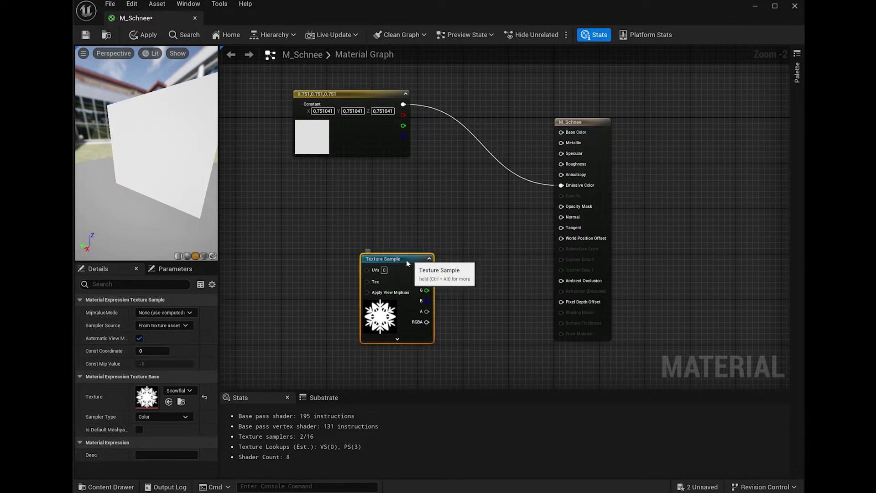
{"action": "key", "text": "ctrl+space"}
{"action": "mouse_move", "coordinate": [496, 451]}
{"action": "left_mouse_down"}
{"action": "mouse_move", "coordinate": [352, 214]}
{"action": "mouse_move", "coordinate": [348, 191]}
{"action": "left_mouse_up"}
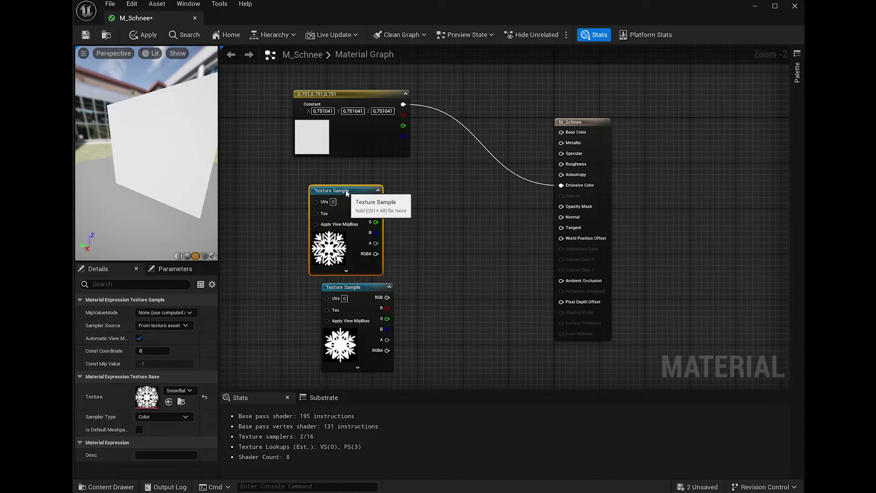
{"action": "left_click_drag", "start_coordinate": [369, 288], "coordinate": [344, 299]}
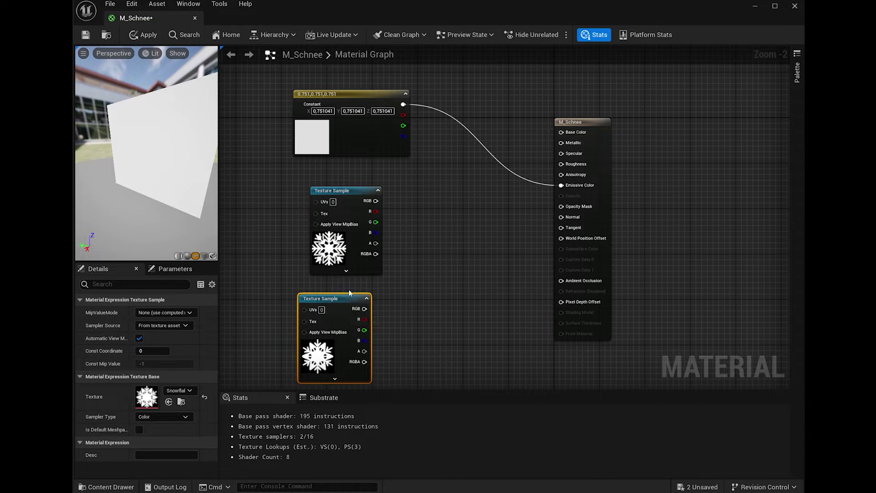
{"action": "left_click_drag", "start_coordinate": [355, 191], "coordinate": [344, 208]}
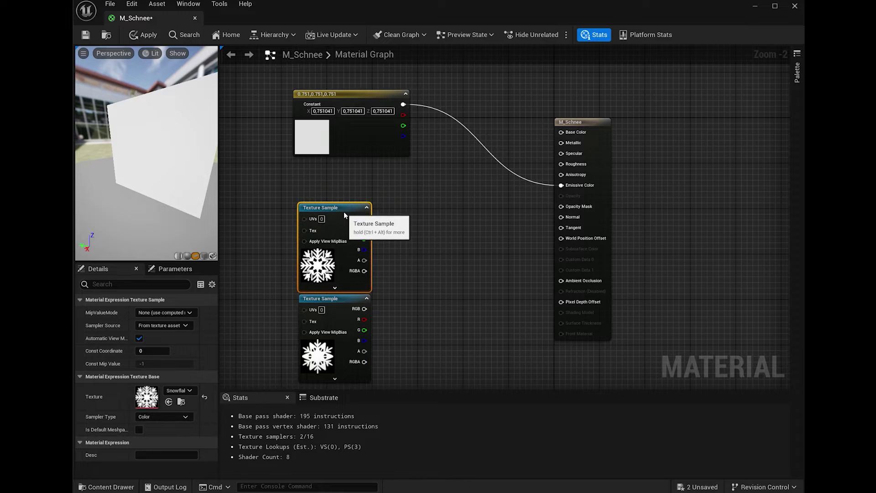
Step: Insert a Switch node feeding M_Schnee's Opacity Mask
{"action": "left_click_drag", "start_coordinate": [561, 206], "coordinate": [492, 237]}
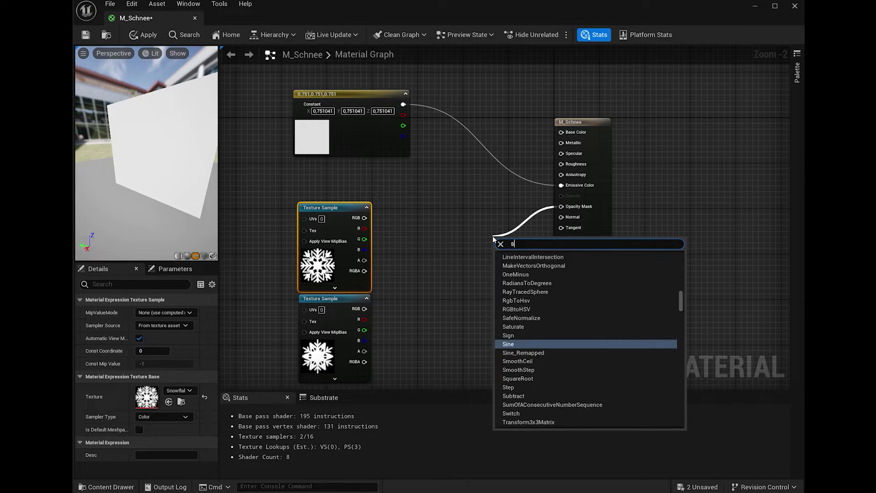
{"action": "type", "text": "swizc"}
{"action": "key", "text": "BackSpace"}
{"action": "key", "text": "BackSpace"}
{"action": "type", "text": "t"}
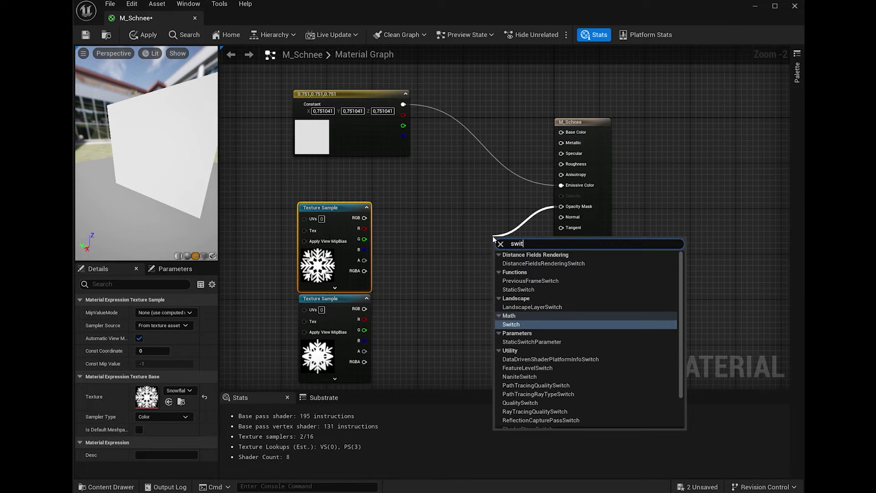
{"action": "key", "text": "Return"}
{"action": "left_click_drag", "start_coordinate": [518, 244], "coordinate": [449, 234]}
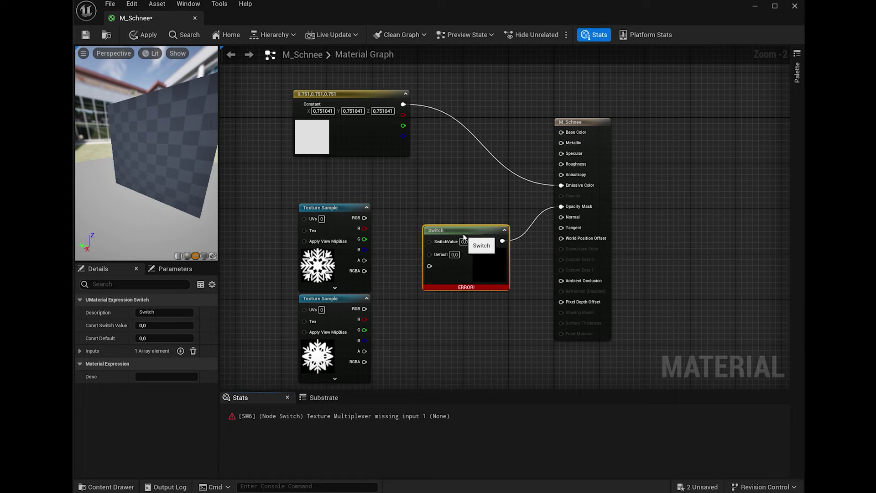
Step: Add a second Switch input and wire both textures' RGB into the Switch
{"action": "left_click", "coordinate": [183, 351]}
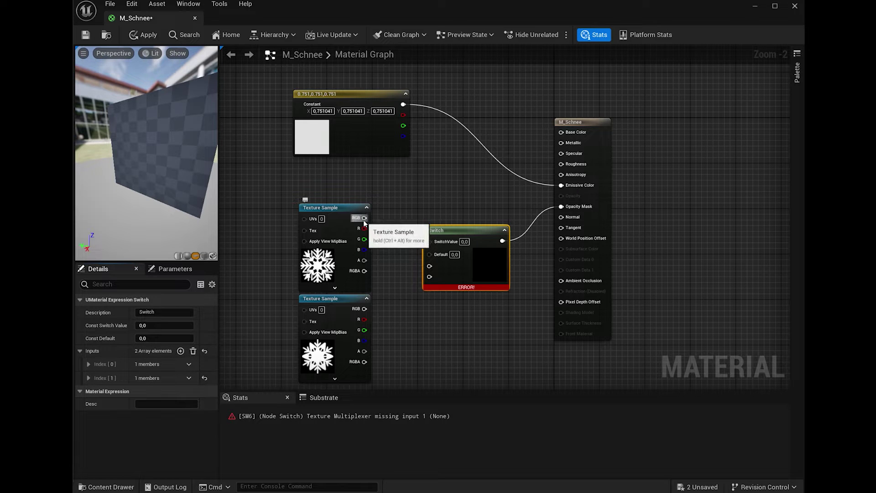
{"action": "mouse_move", "coordinate": [364, 217]}
{"action": "left_mouse_down"}
{"action": "mouse_move", "coordinate": [407, 263]}
{"action": "mouse_move", "coordinate": [429, 266]}
{"action": "left_mouse_up"}
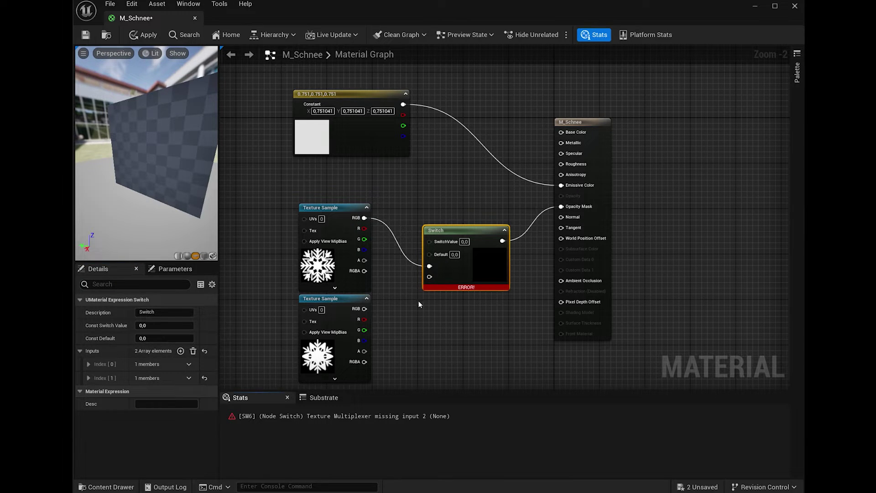
{"action": "mouse_move", "coordinate": [364, 309]}
{"action": "left_mouse_down"}
{"action": "mouse_move", "coordinate": [431, 286]}
{"action": "mouse_move", "coordinate": [429, 277]}
{"action": "left_mouse_up"}
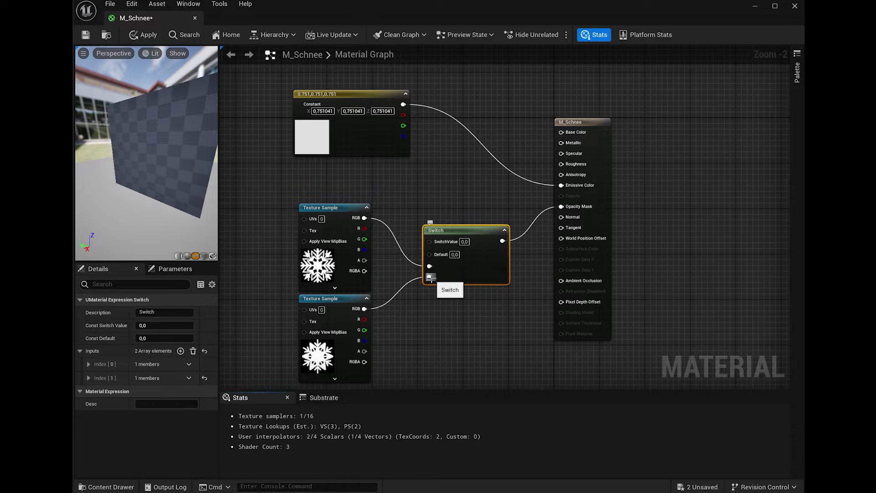
{"action": "left_click_drag", "start_coordinate": [424, 256], "coordinate": [429, 265]}
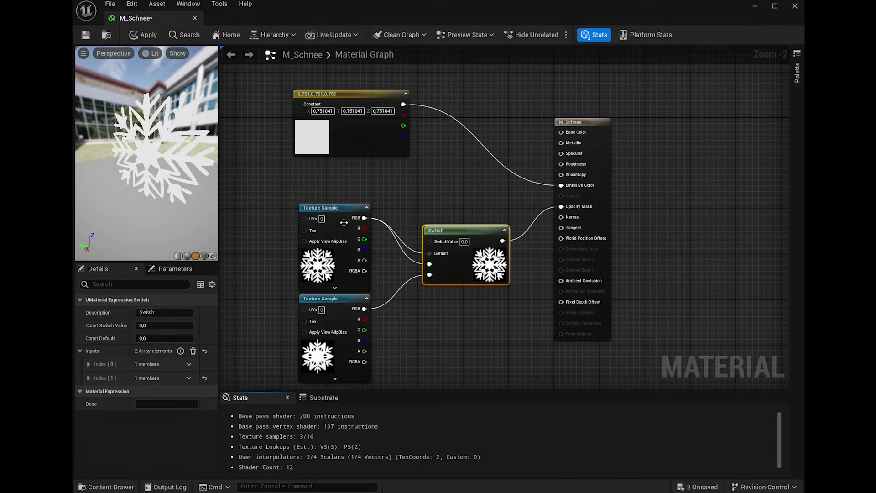
Step: Add a PerInstanceRandom node to the M_Schnee graph
{"action": "right_click", "coordinate": [303, 183]}
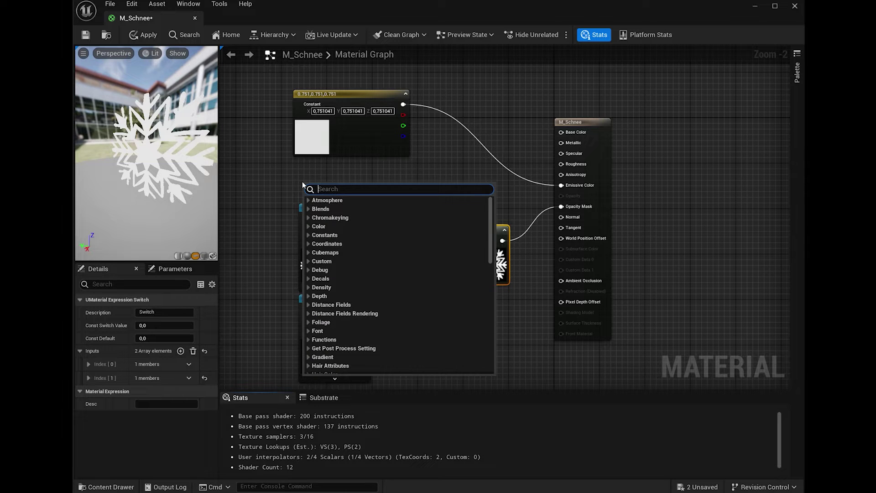
{"action": "type", "text": "rand"}
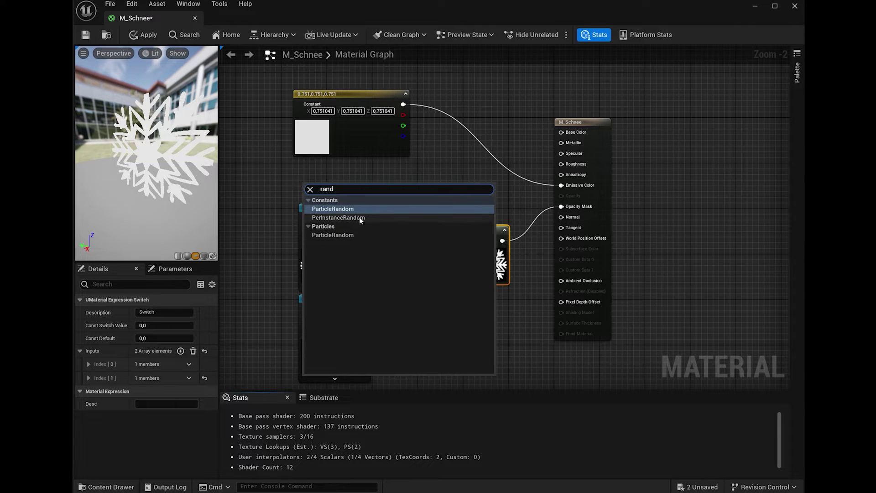
{"action": "left_click", "coordinate": [359, 217]}
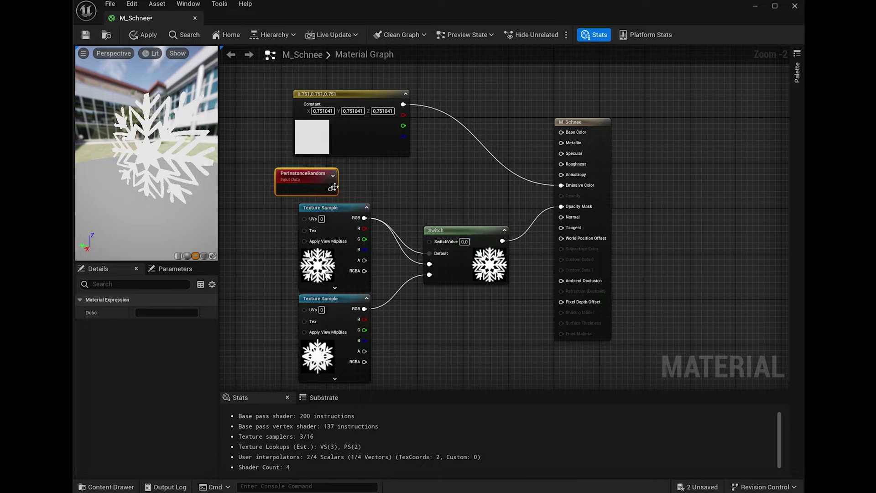
Step: Chain a Multiply by 2,0 and a Floor node after PerInstanceRandom
{"action": "left_click_drag", "start_coordinate": [329, 189], "coordinate": [375, 188]}
{"action": "type", "text": "swi"}
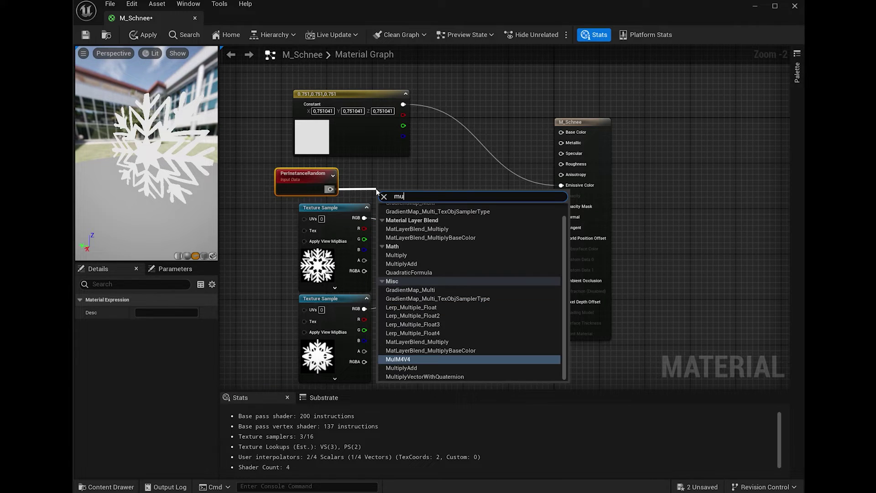
{"action": "type", "text": "tch"}
{"action": "key", "text": "Return"}
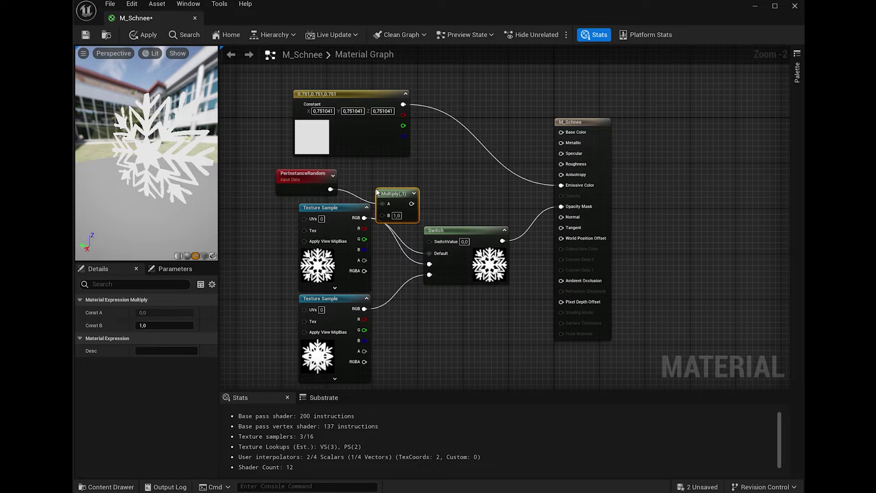
{"action": "mouse_move", "coordinate": [394, 193]}
{"action": "left_mouse_down"}
{"action": "mouse_move", "coordinate": [406, 176]}
{"action": "mouse_move", "coordinate": [425, 199]}
{"action": "mouse_move", "coordinate": [421, 185]}
{"action": "mouse_move", "coordinate": [445, 194]}
{"action": "left_mouse_up"}
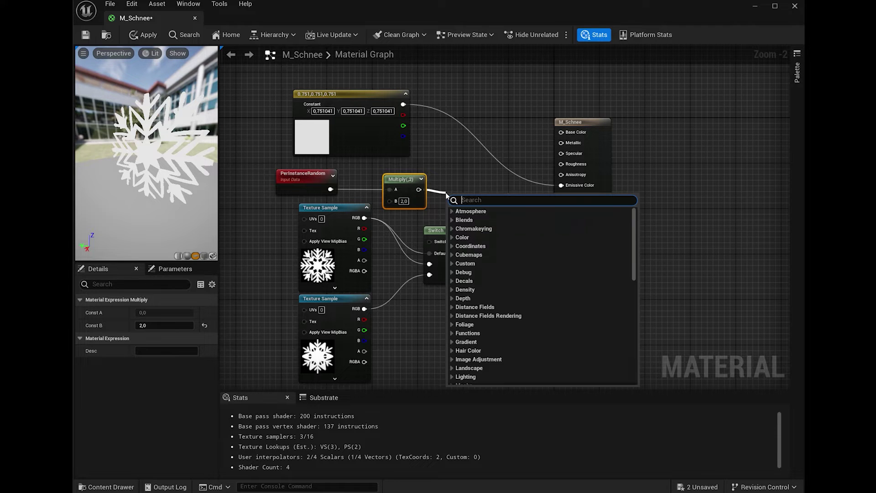
{"action": "type", "text": "floor"}
{"action": "key", "text": "Return"}
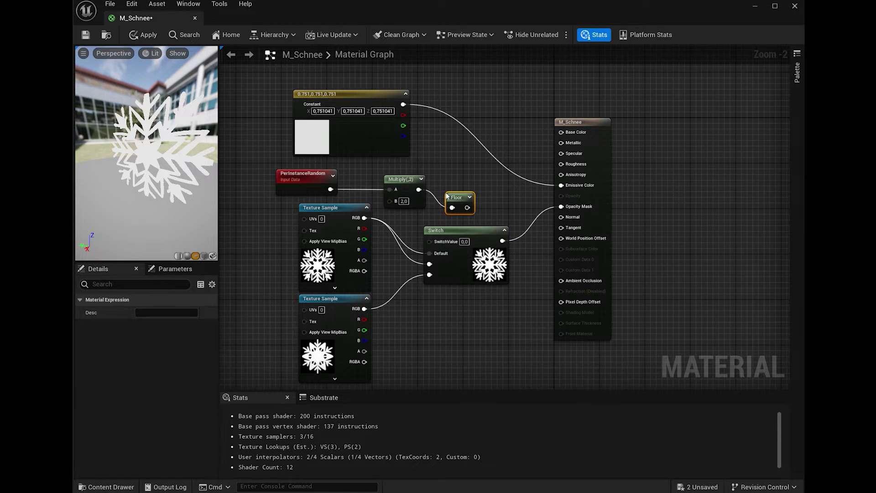
{"action": "mouse_move", "coordinate": [465, 196]}
{"action": "left_mouse_down"}
{"action": "mouse_move", "coordinate": [476, 178]}
{"action": "mouse_move", "coordinate": [430, 246]}
{"action": "mouse_move", "coordinate": [486, 248]}
{"action": "left_mouse_up"}
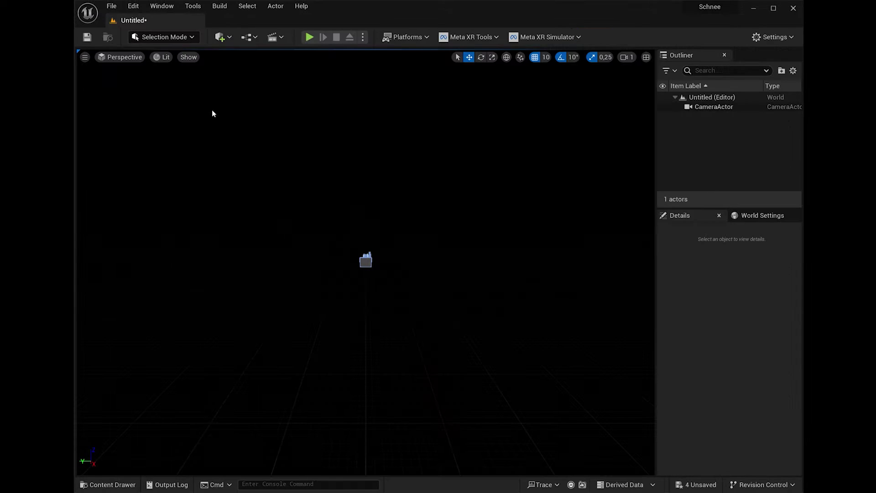
Step: Create Niagara system NS_Schnee from the Blowing Particles template in Schnee and open it
{"action": "right_click", "coordinate": [520, 413]}
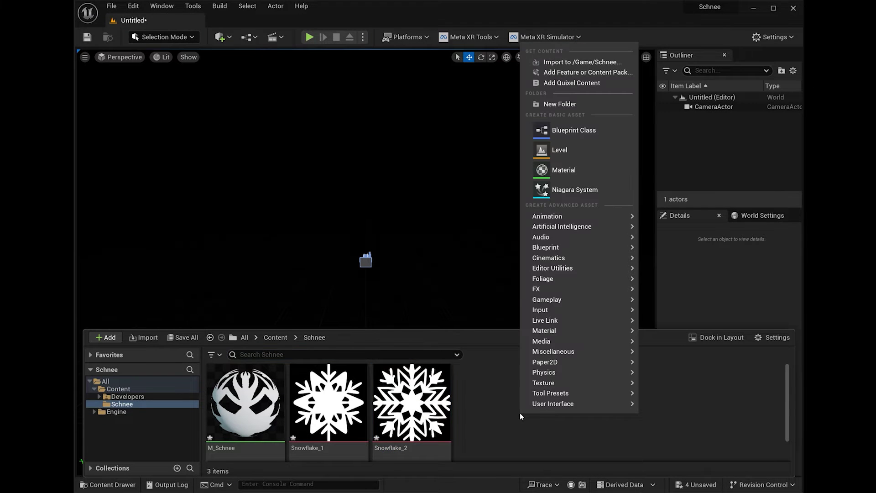
{"action": "left_click", "coordinate": [569, 193]}
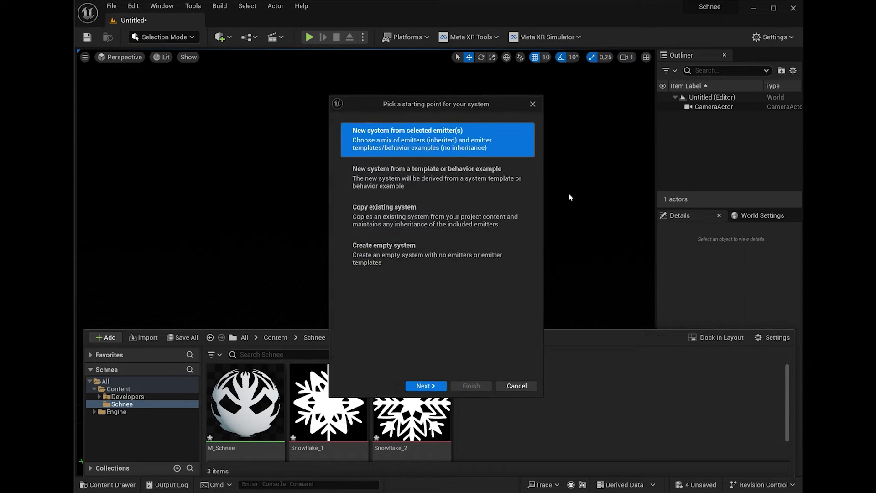
{"action": "left_click", "coordinate": [426, 385]}
{"action": "left_click", "coordinate": [419, 208]}
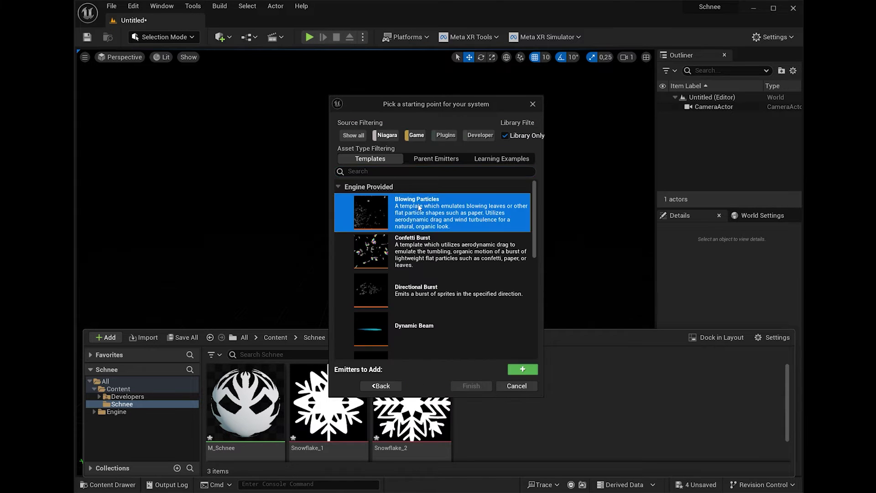
{"action": "left_click", "coordinate": [518, 368]}
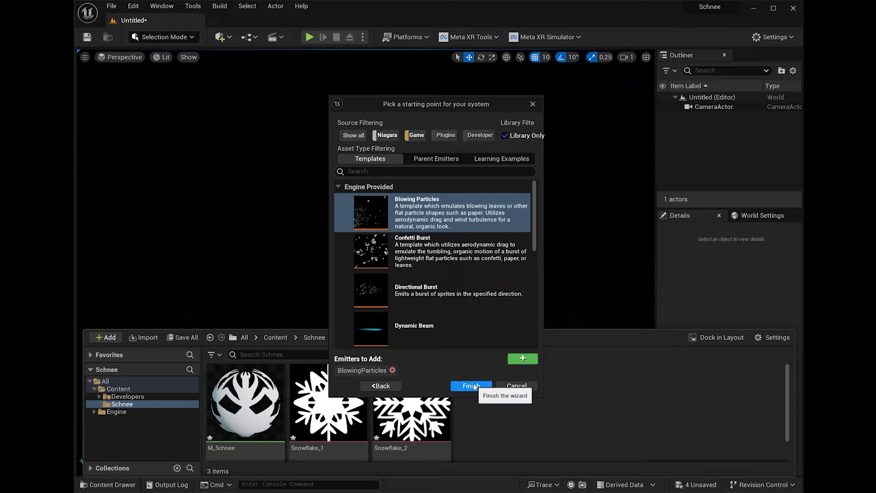
{"action": "left_click", "coordinate": [474, 387]}
{"action": "type", "text": "NS_Schnee"}
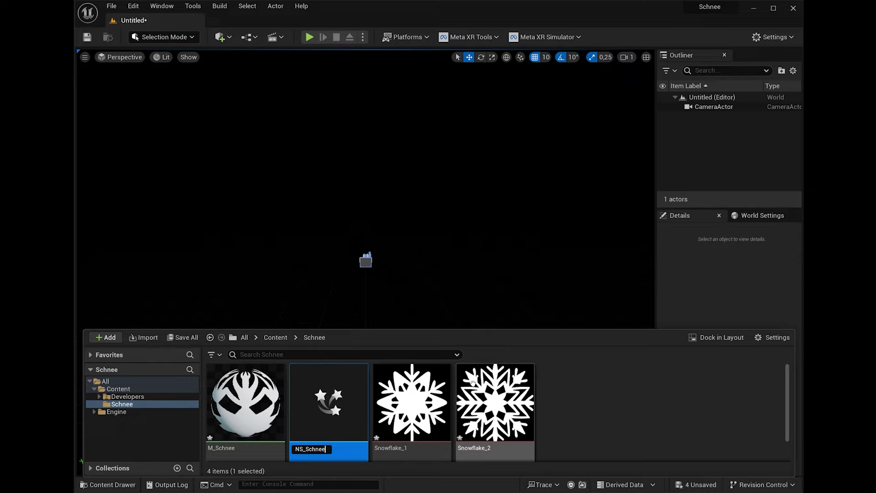
{"action": "key", "text": "Return"}
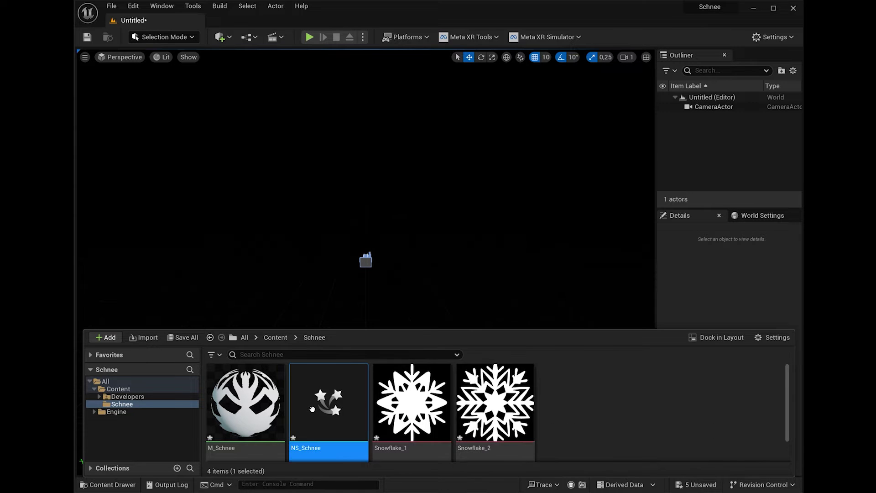
{"action": "double_click", "coordinate": [323, 412]}
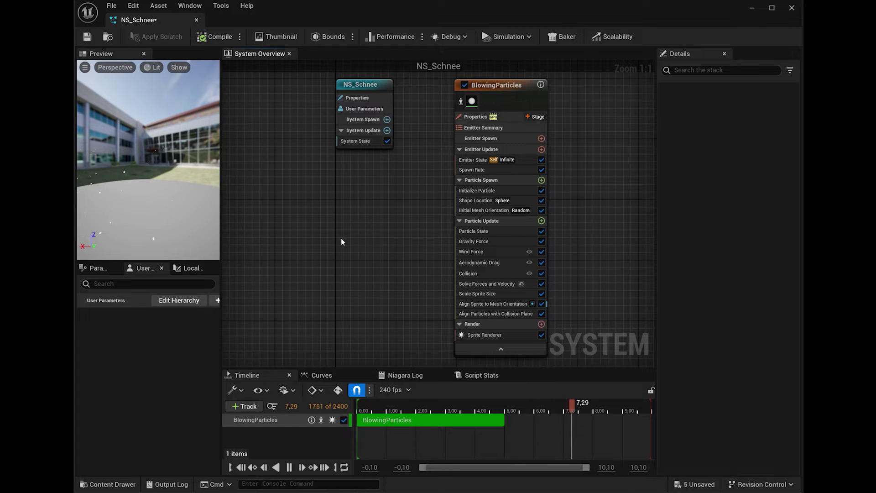
Step: Switch BlowingParticles' Sim Target to CPUSim and set its Emitter Update spawn rate to 400
{"action": "left_click", "coordinate": [472, 119]}
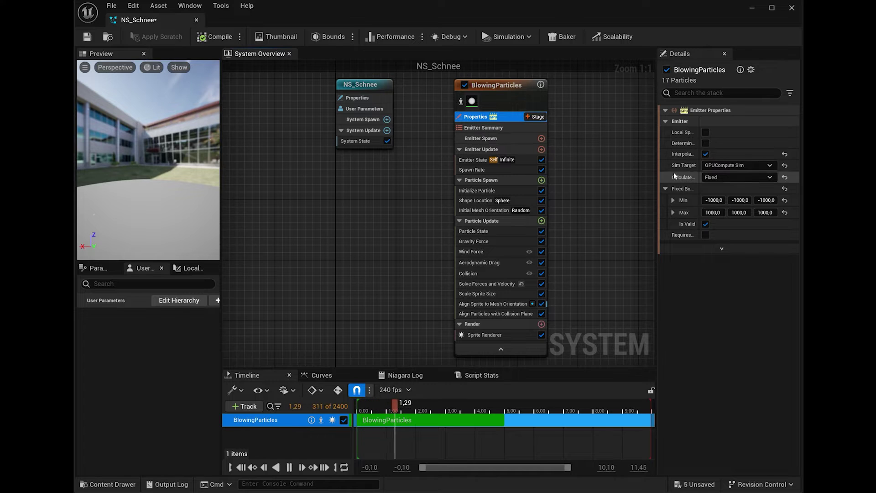
{"action": "left_click", "coordinate": [730, 166]}
{"action": "left_click", "coordinate": [727, 175]}
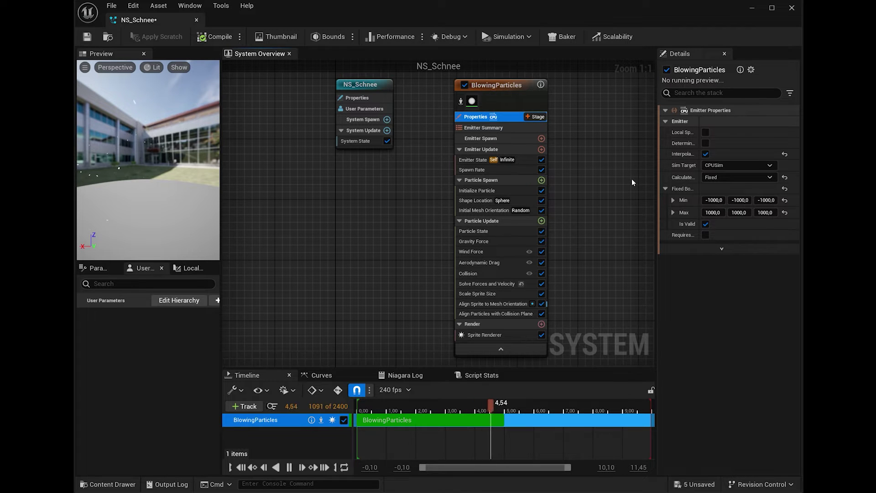
{"action": "left_click", "coordinate": [490, 149]}
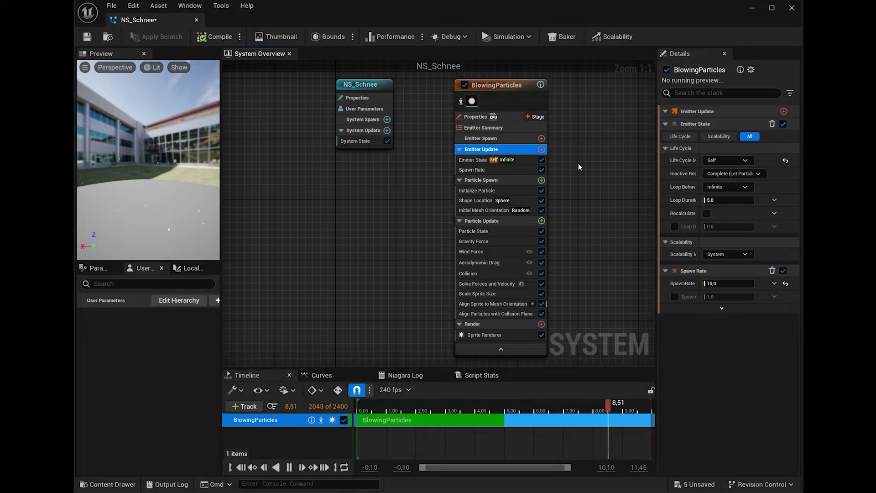
{"action": "left_click", "coordinate": [721, 283]}
{"action": "type", "text": "400"}
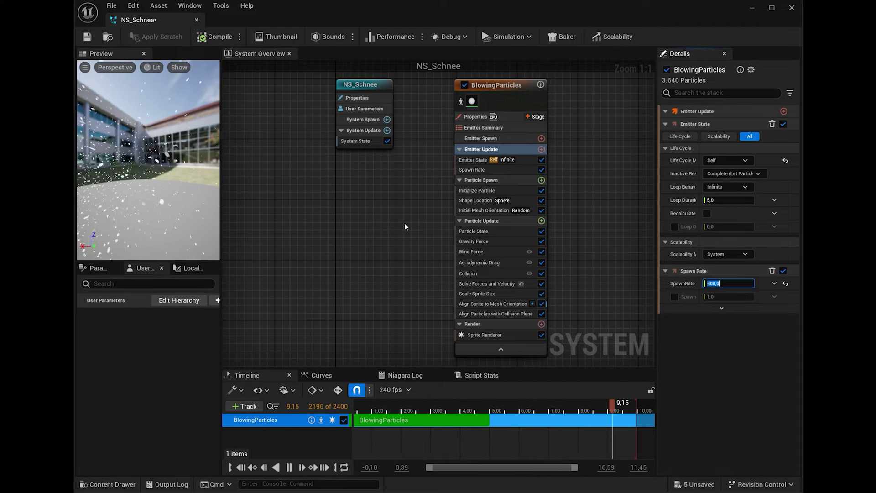
Step: In Initialize Particle, set lifetime to 10–12 and minimum mass to 0,1
{"action": "left_click", "coordinate": [472, 191]}
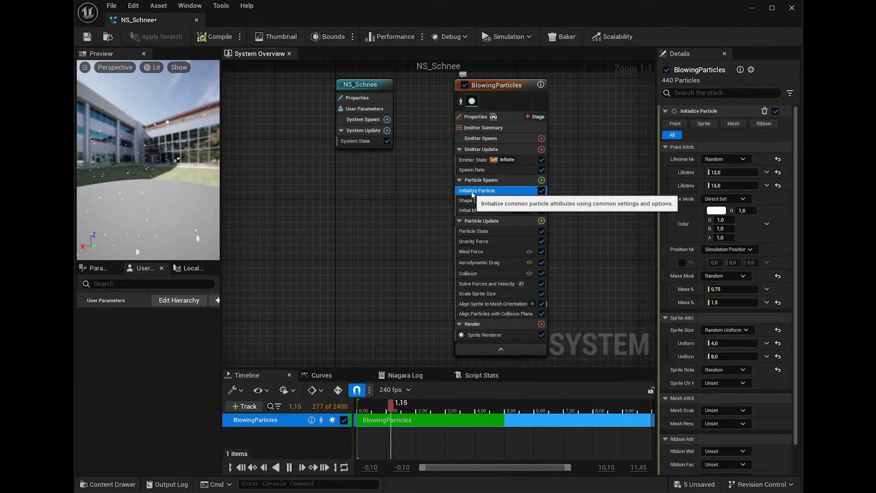
{"action": "left_click", "coordinate": [716, 172]}
{"action": "type", "text": "10"}
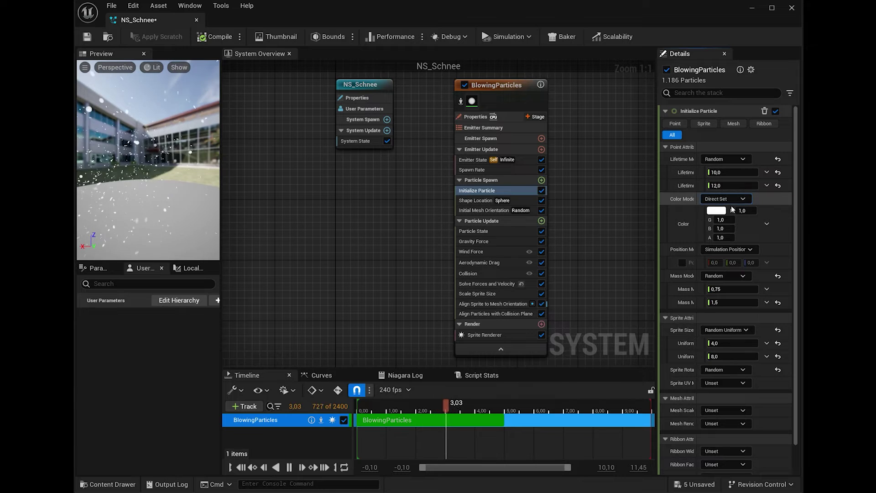
{"action": "left_click", "coordinate": [725, 288]}
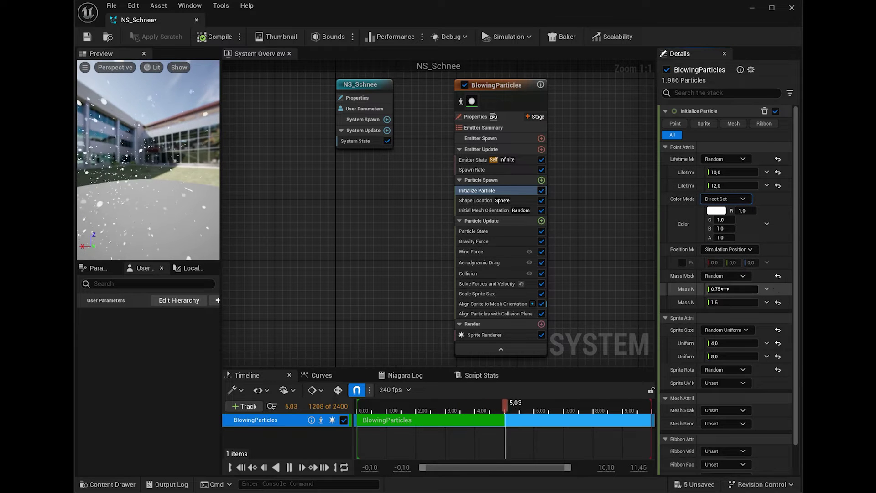
{"action": "type", "text": "0,1"}
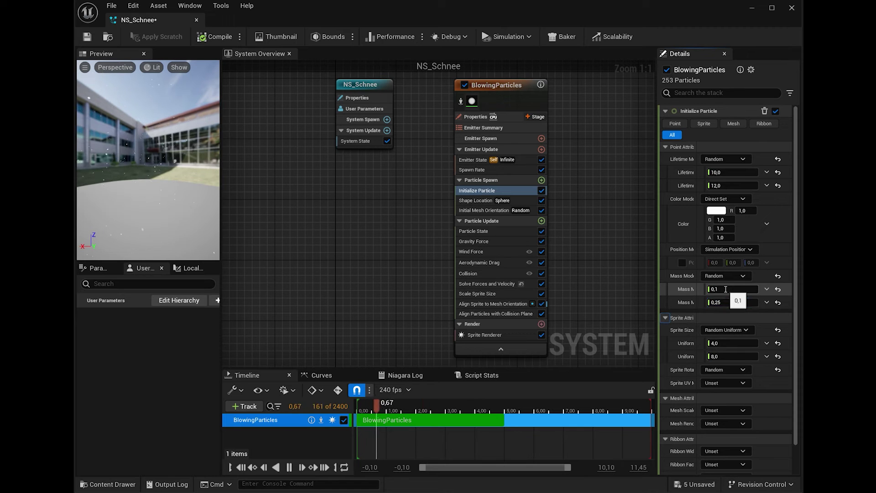
{"action": "left_click", "coordinate": [658, 283]}
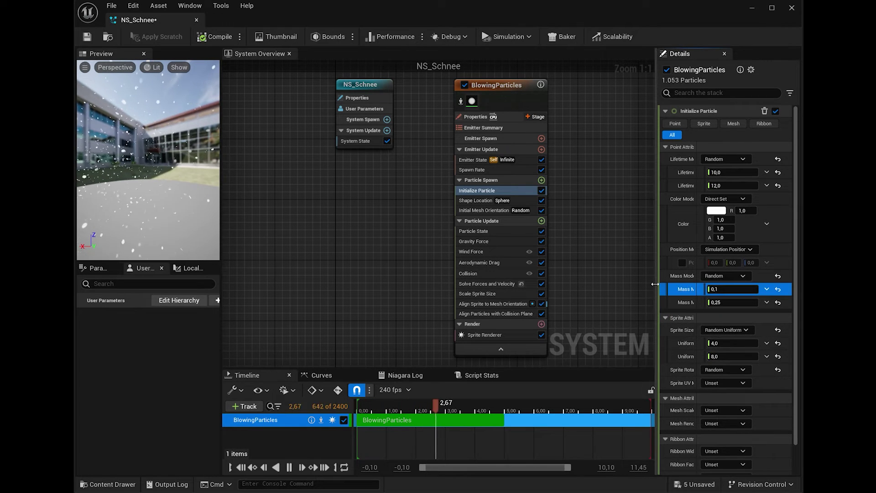
Step: Widen the details panel and set the uniform sprite size range to 0,25–0,5
{"action": "left_click_drag", "start_coordinate": [654, 283], "coordinate": [623, 286]}
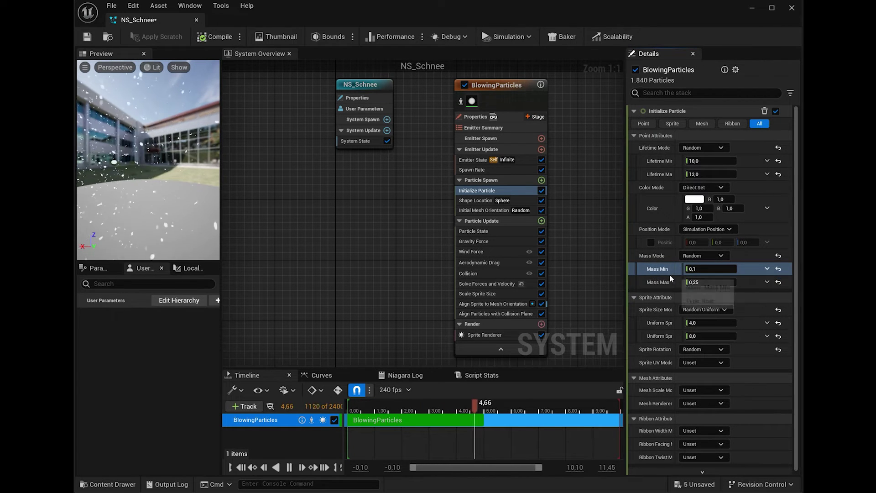
{"action": "left_click_drag", "start_coordinate": [624, 319], "coordinate": [596, 319]}
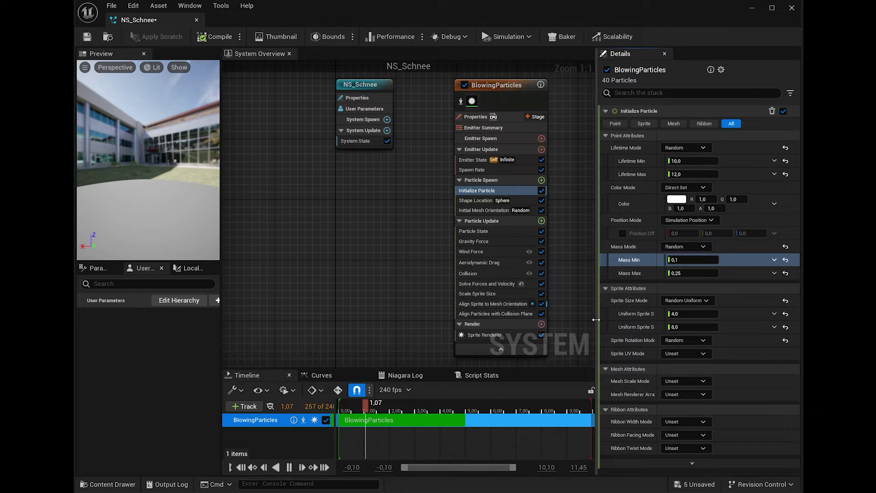
{"action": "left_click", "coordinate": [683, 313]}
{"action": "type", "text": "0,25"}
{"action": "type", "text": "0,5"}
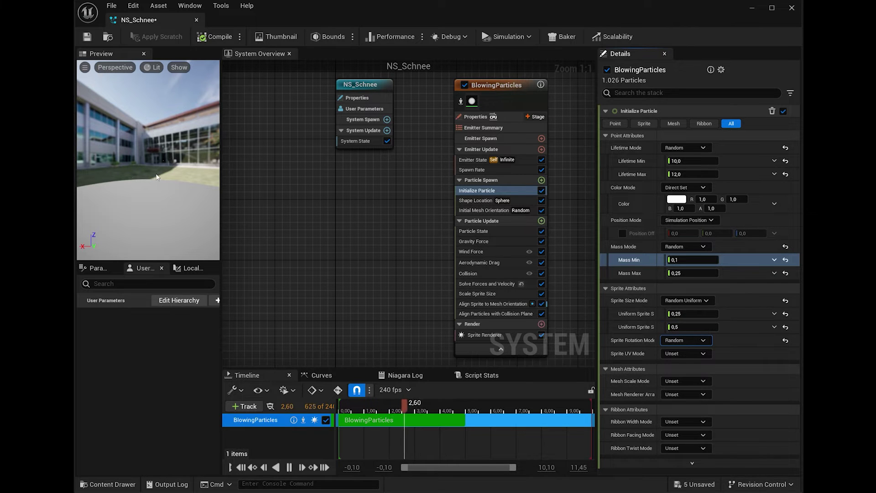
Step: Set the Shape Location sphere radius to 250 and adjust the Wind Force speed
{"action": "left_click", "coordinate": [481, 202]}
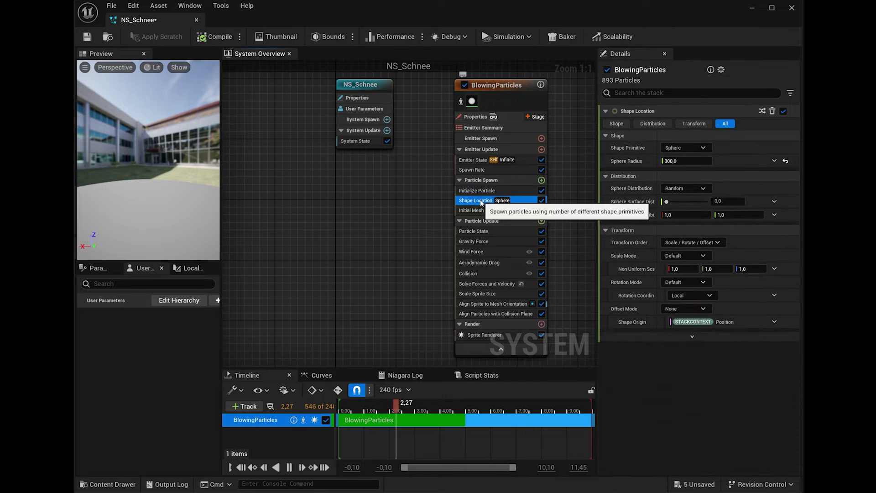
{"action": "left_click", "coordinate": [673, 161]}
{"action": "type", "text": "250"}
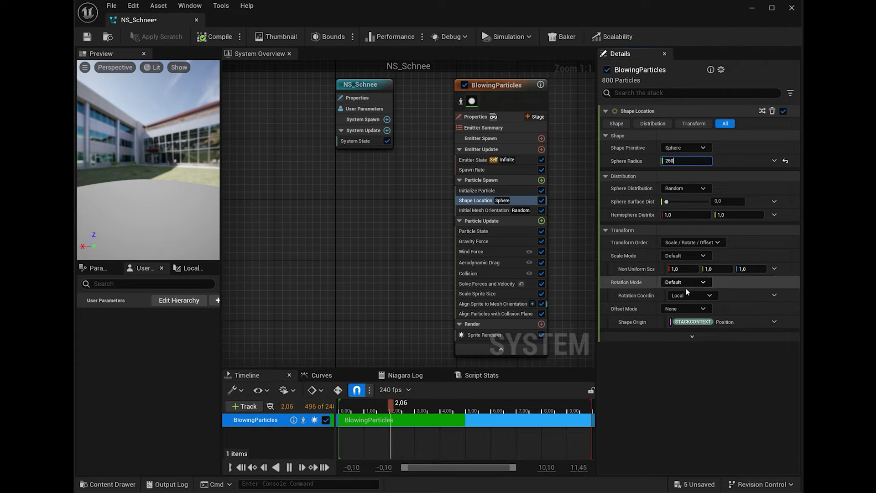
{"action": "left_click", "coordinate": [687, 358]}
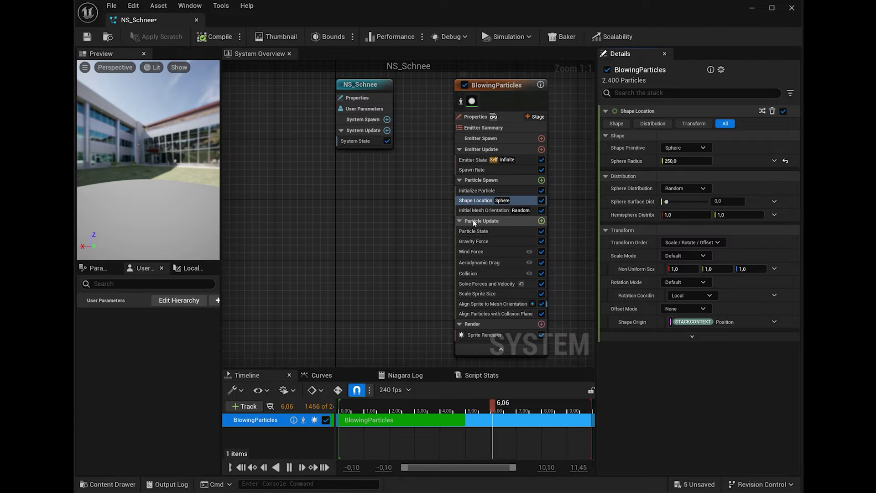
{"action": "left_click", "coordinate": [480, 257]}
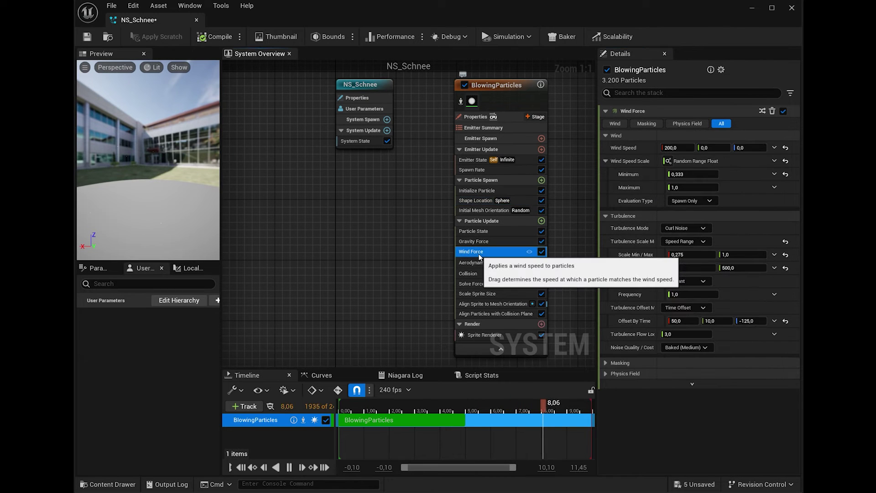
{"action": "left_click", "coordinate": [670, 148]}
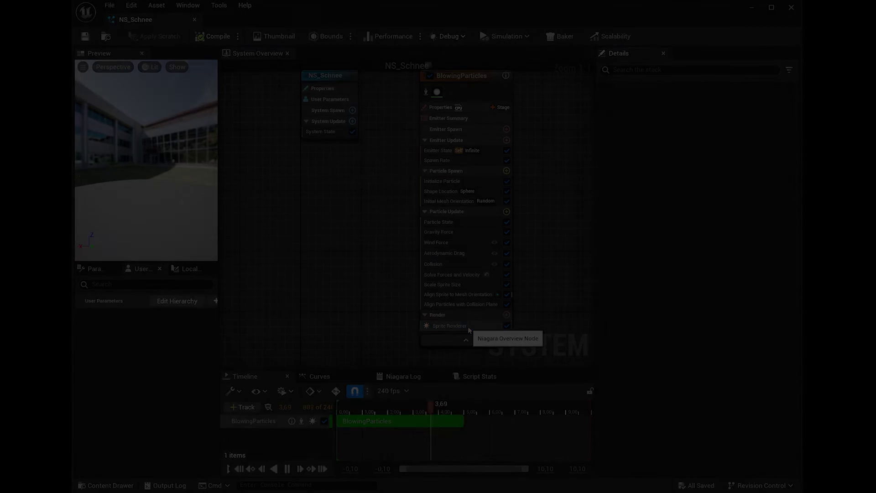
Step: Assign the M_Schnee material to the sprite renderer and close the NS_Schnee editor
{"action": "left_click", "coordinate": [467, 327]}
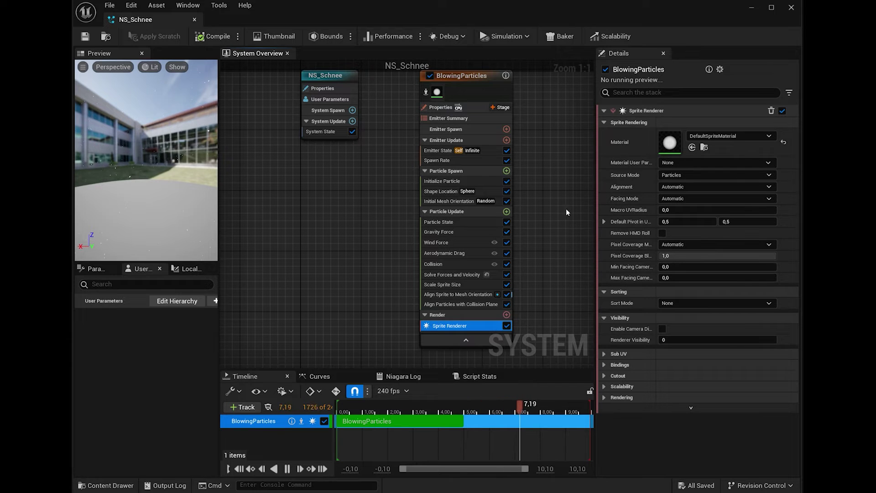
{"action": "left_click", "coordinate": [768, 136]}
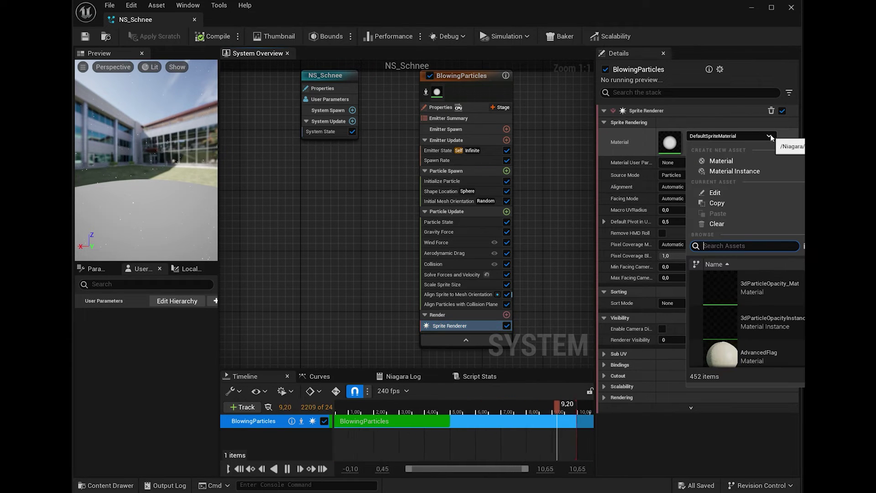
{"action": "type", "text": "schnee"}
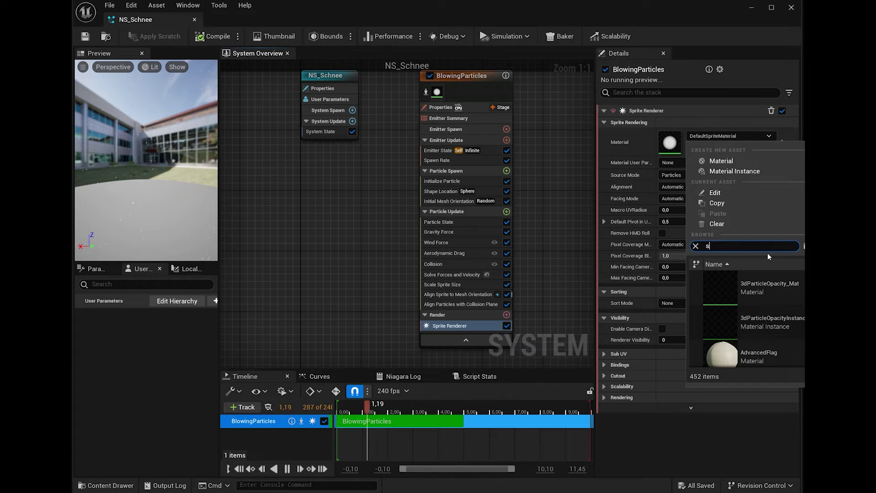
{"action": "left_click", "coordinate": [771, 283]}
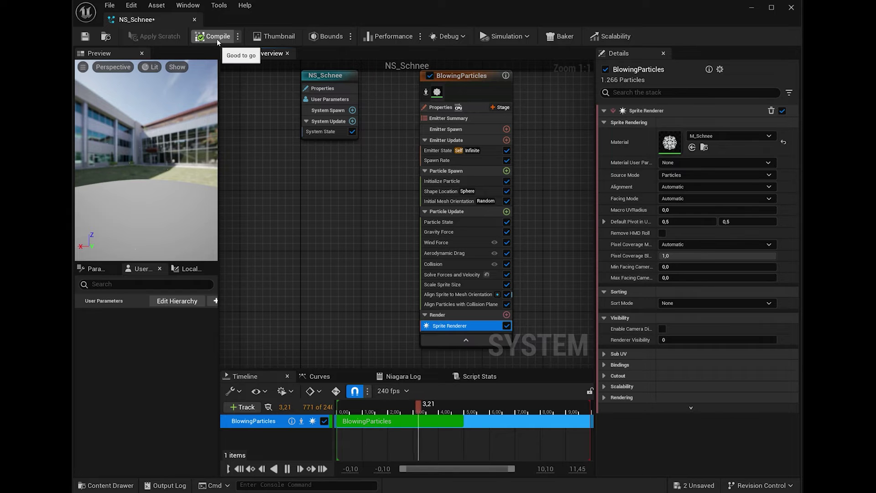
{"action": "left_click", "coordinate": [195, 20]}
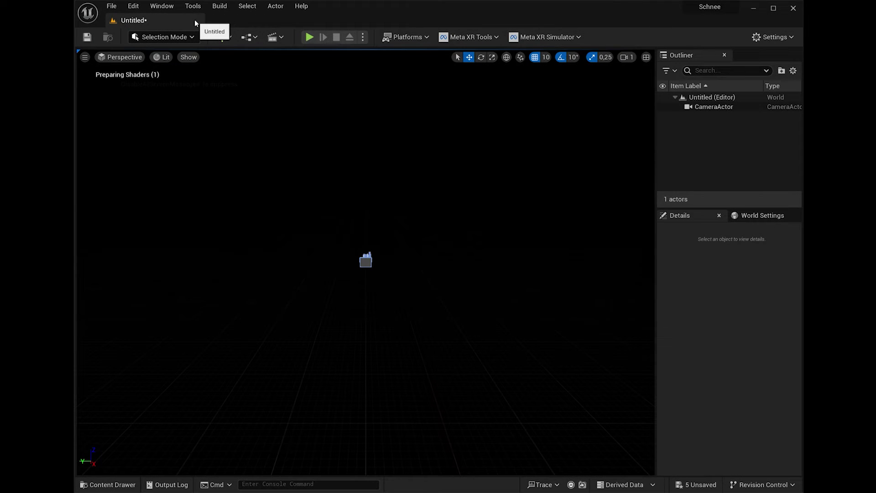
Step: Drag NS_Schnee from the Content Drawer into the level viewport
{"action": "key", "text": "ctrl+space"}
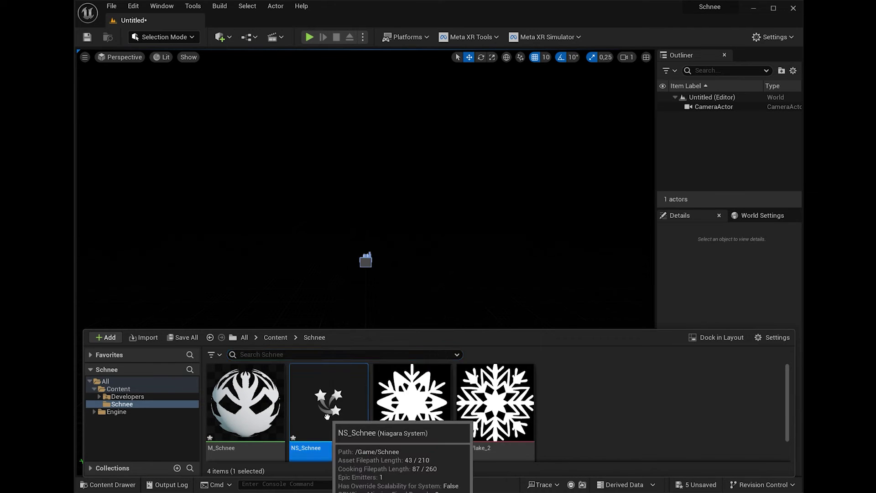
{"action": "left_click_drag", "start_coordinate": [328, 401], "coordinate": [368, 235]}
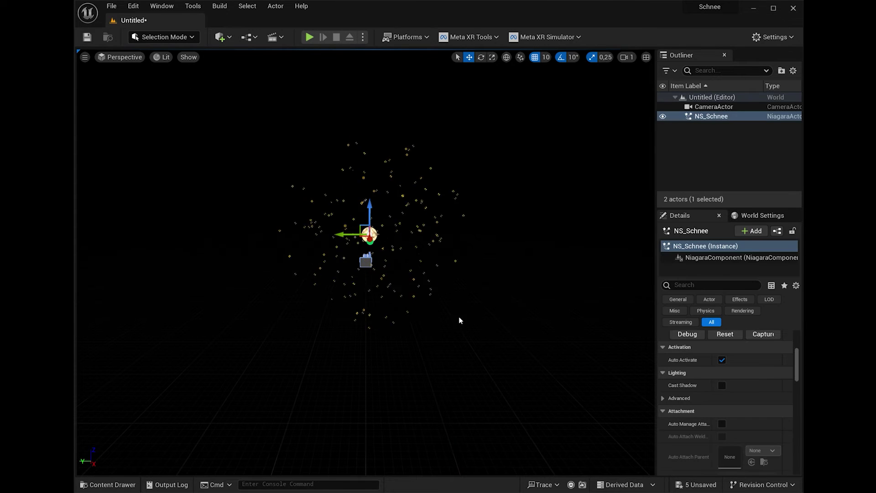
{"action": "mouse_move", "coordinate": [459, 316]}
{"action": "right_mouse_down"}
{"action": "mouse_move", "coordinate": [438, 319]}
{"action": "mouse_move", "coordinate": [581, 322]}
{"action": "right_mouse_up"}
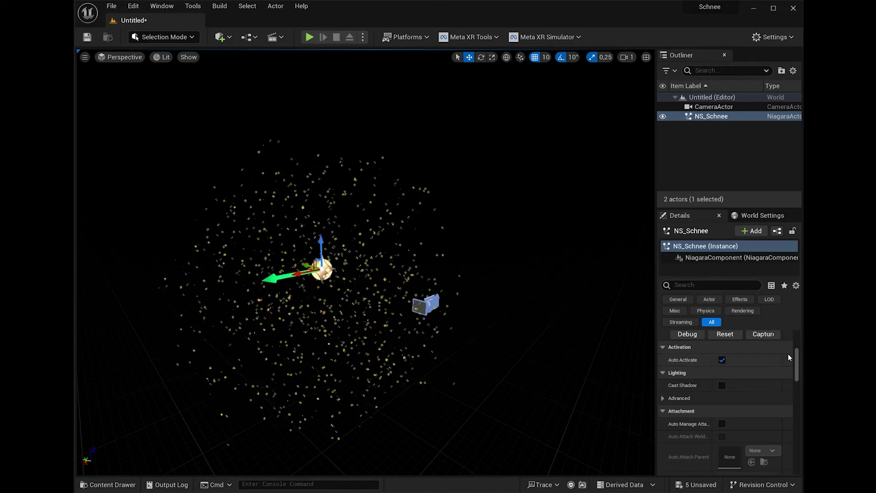
{"action": "scroll", "coordinate": [732, 350], "scroll_direction": "up", "scroll_amount": 3}
Step: Set the NS_Schnee actor's location to 0, 0, 50
{"action": "left_click", "coordinate": [728, 349]}
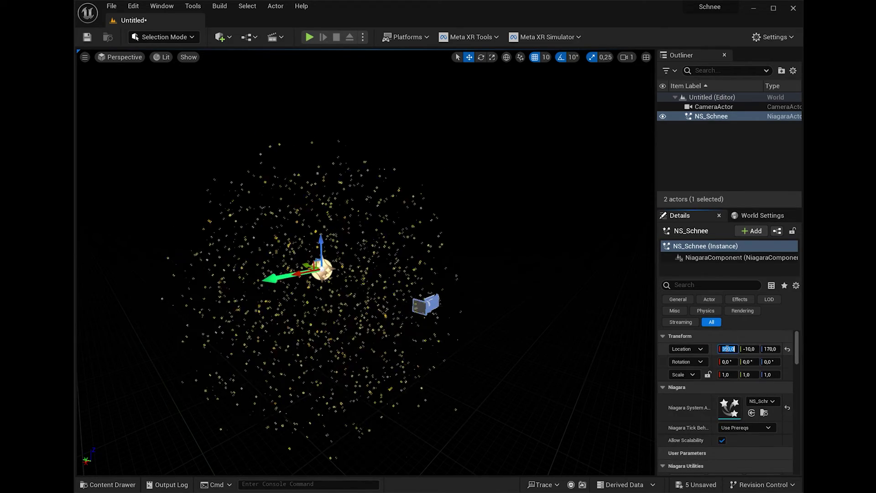
{"action": "type", "text": "0"}
{"action": "key", "text": "Tab"}
{"action": "type", "text": "0"}
{"action": "key", "text": "Tab"}
{"action": "type", "text": "50"}
{"action": "key", "text": "Return"}
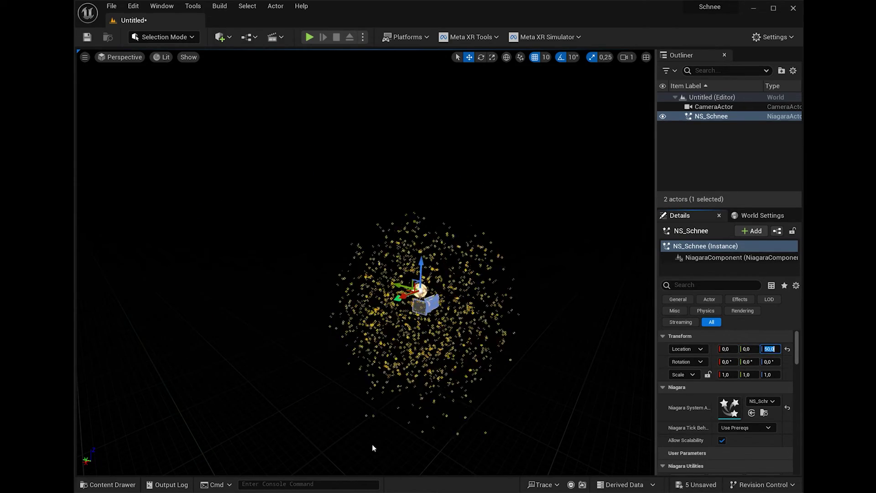
{"action": "left_click", "coordinate": [108, 484]}
Step: Create a Game Mode Base Blueprint named GM_Schnee in the Schnee folder
{"action": "right_click", "coordinate": [566, 405]}
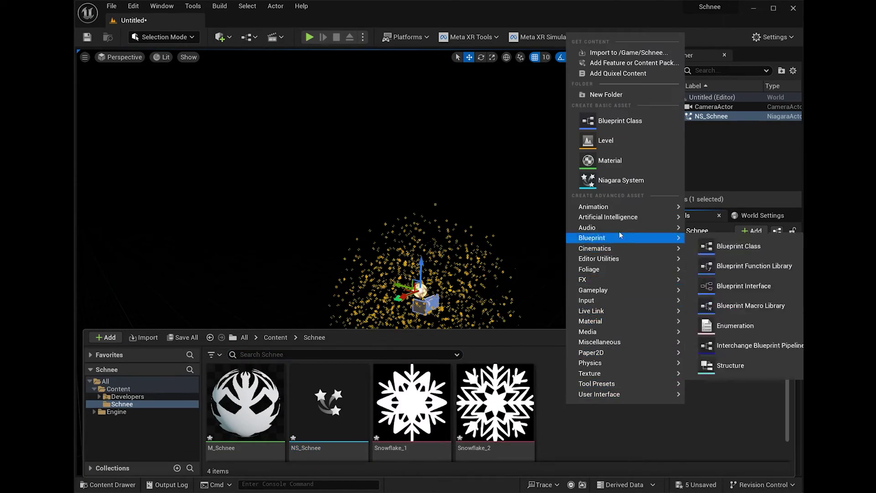
{"action": "left_click", "coordinate": [608, 128]}
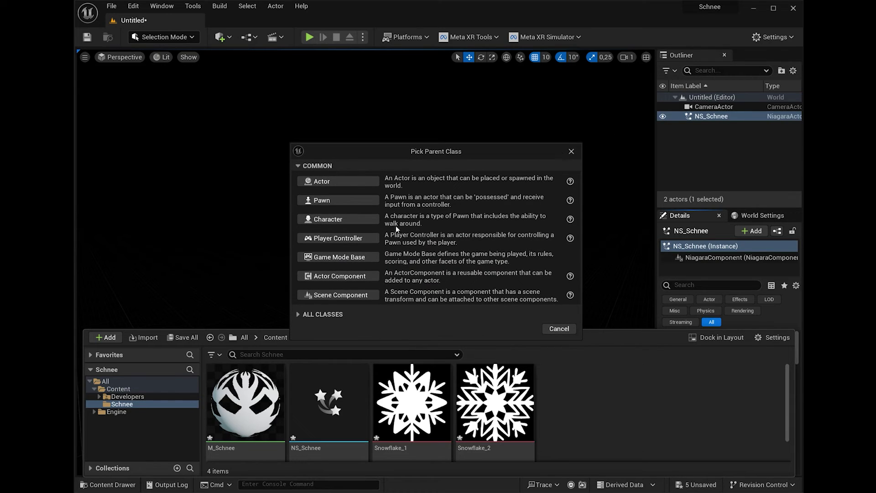
{"action": "left_click", "coordinate": [358, 255]}
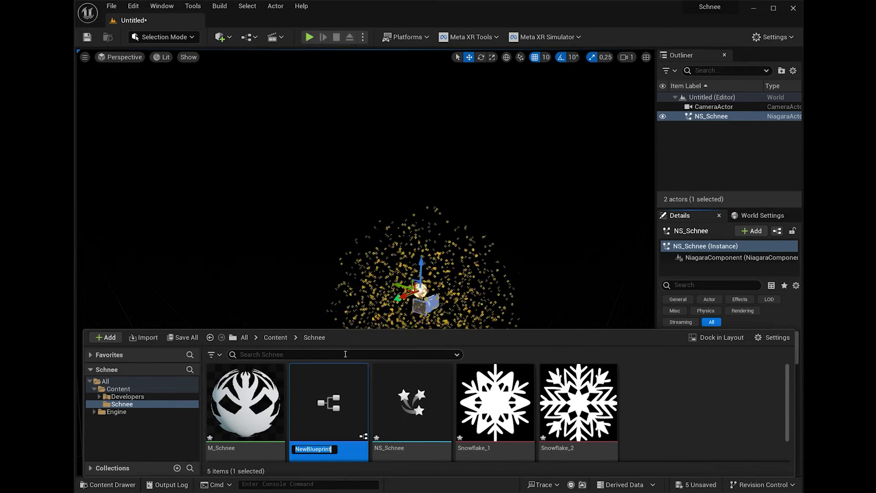
{"action": "type", "text": "GM_Sc"}
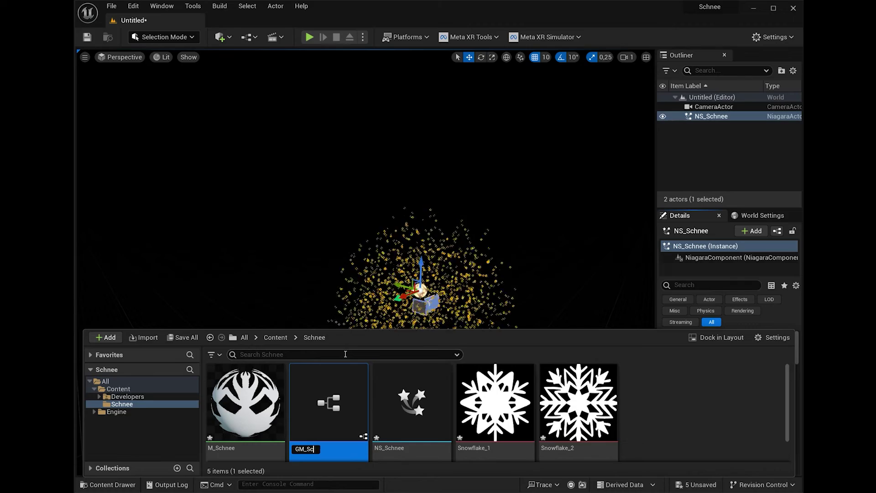
{"action": "type", "text": "hnee"}
{"action": "key", "text": "Return"}
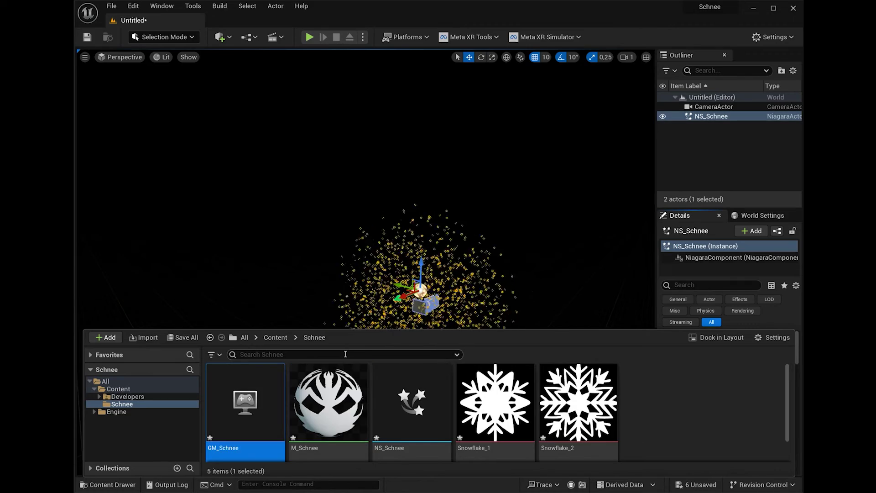
Step: Set GM_Schnee's Default Pawn Class to None, compile, and close its editor
{"action": "double_click", "coordinate": [251, 428]}
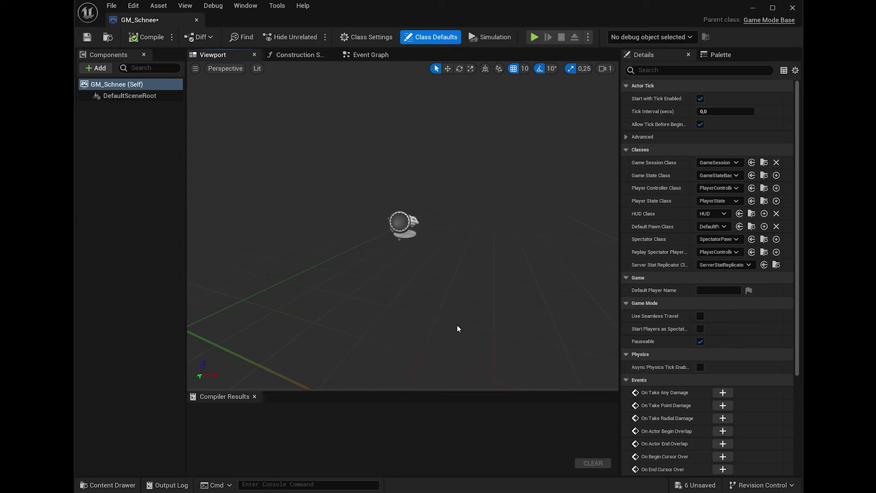
{"action": "left_click", "coordinate": [715, 227]}
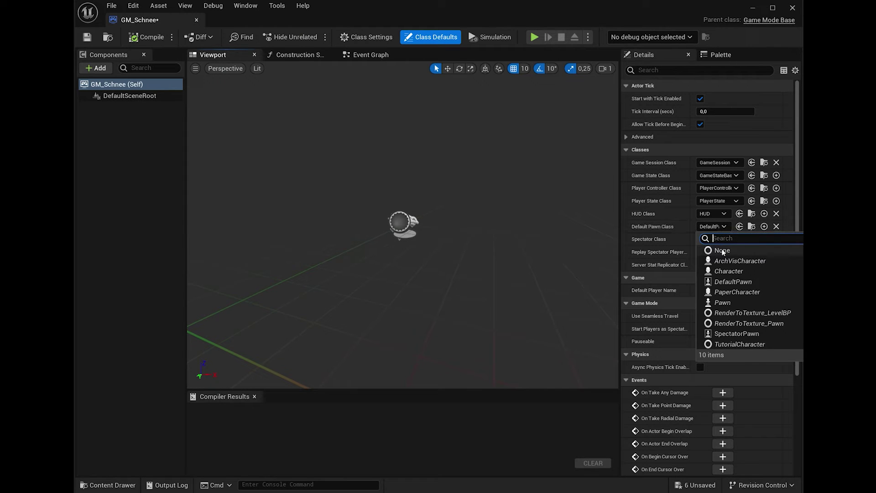
{"action": "left_click", "coordinate": [722, 251]}
{"action": "left_click", "coordinate": [151, 39]}
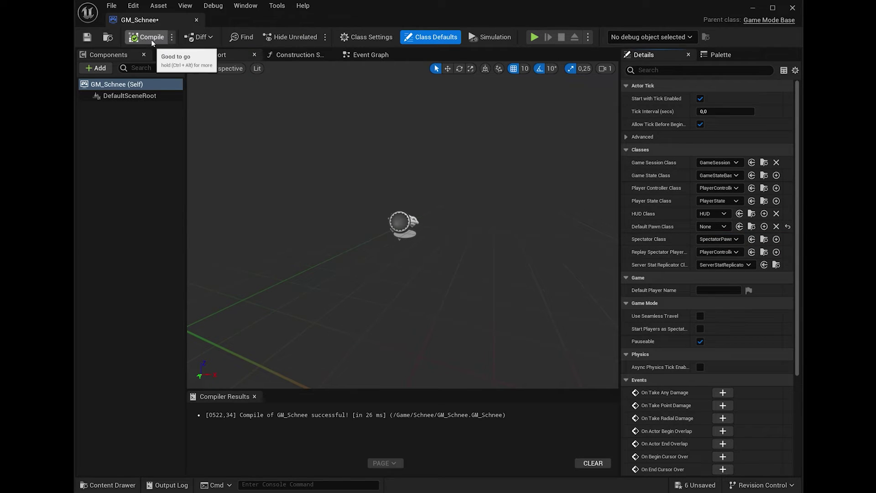
{"action": "left_click", "coordinate": [196, 20]}
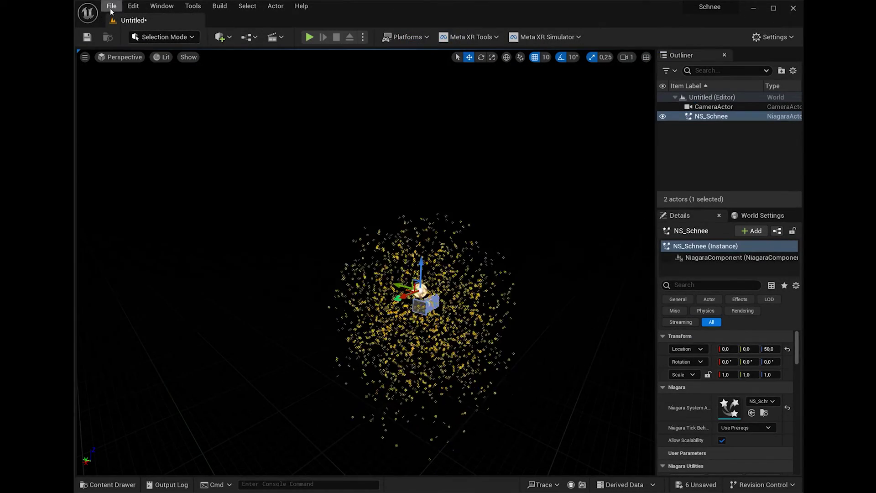
Step: Use File > Save All to save the level as Schnee inside the Schnee folder
{"action": "left_click", "coordinate": [110, 9]}
{"action": "left_click", "coordinate": [158, 110]}
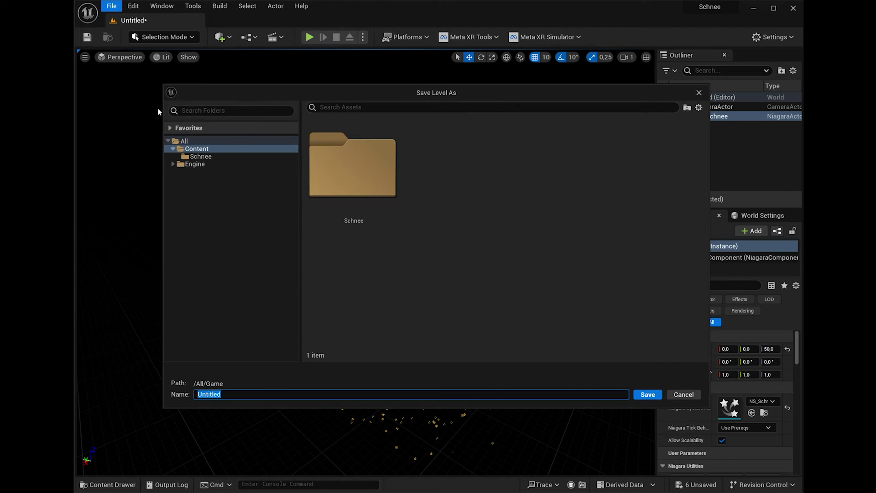
{"action": "double_click", "coordinate": [354, 194]}
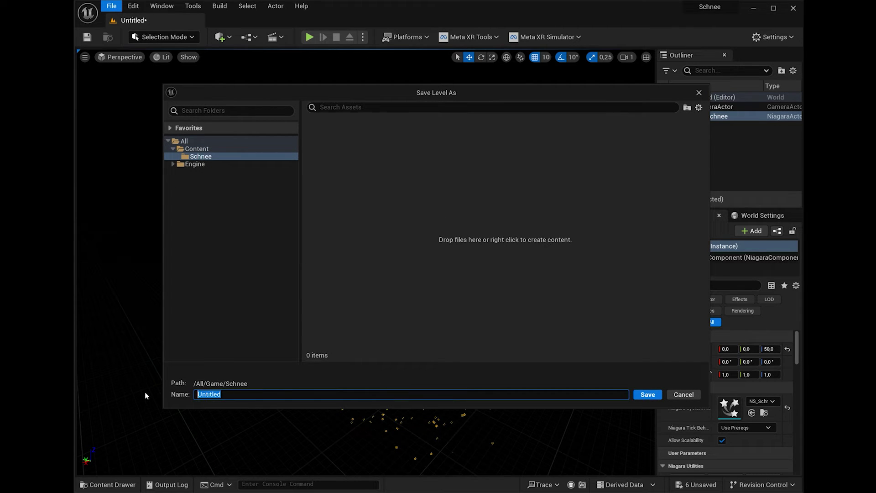
{"action": "type", "text": "Schnee"}
{"action": "key", "text": "Return"}
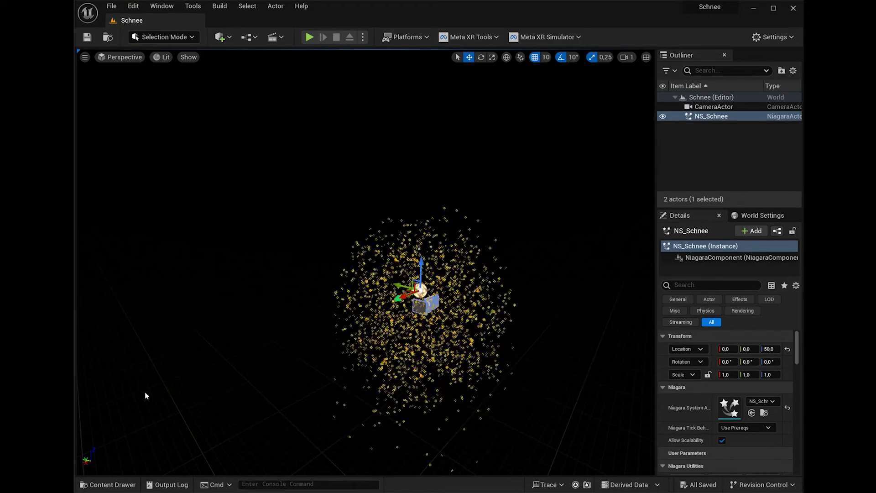
Step: In Project Settings Maps & Modes, make Schnee the editor startup map
{"action": "left_click", "coordinate": [132, 6]}
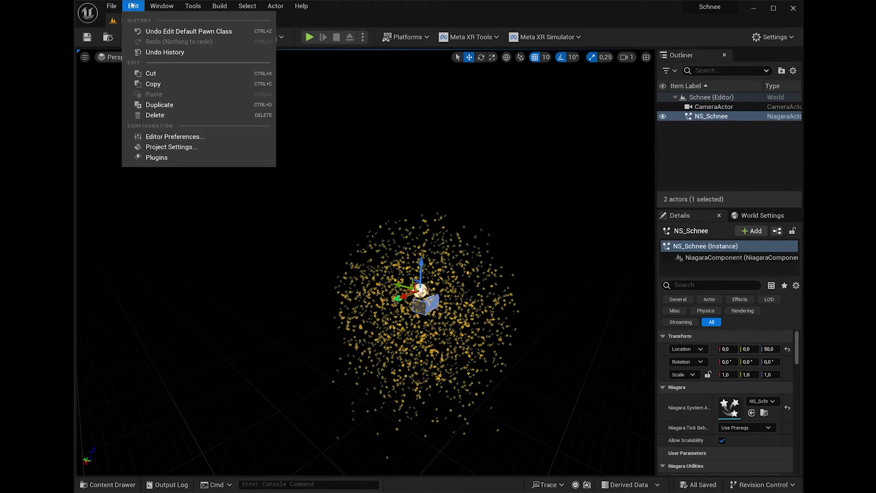
{"action": "left_click", "coordinate": [179, 146]}
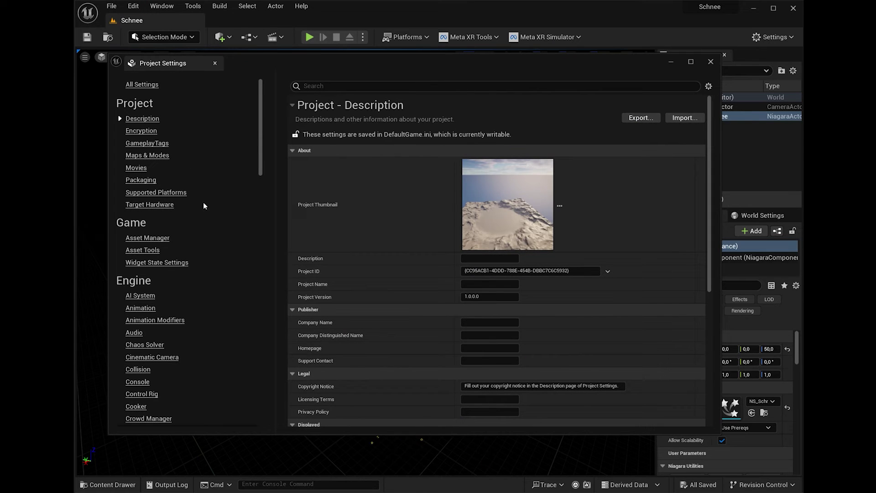
{"action": "left_click", "coordinate": [148, 156]}
{"action": "left_click", "coordinate": [527, 216]}
{"action": "type", "text": "schnee"}
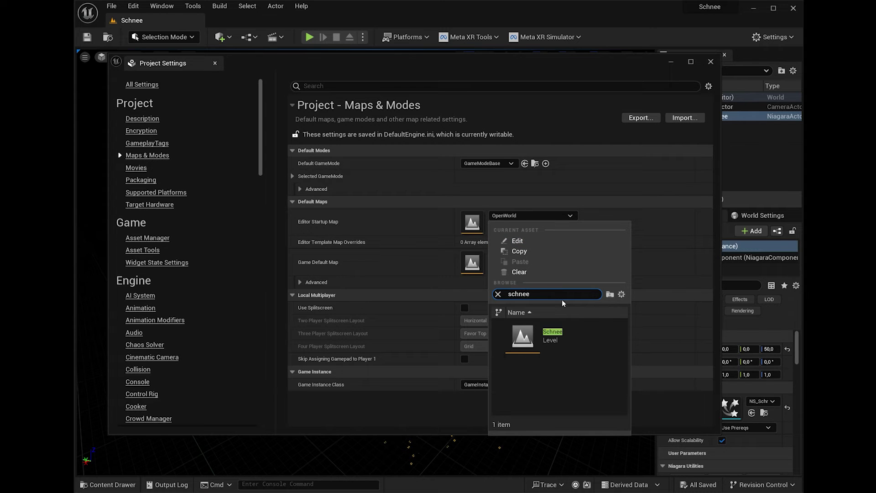
{"action": "left_click", "coordinate": [554, 336]}
Step: Make Schnee the game default map and GM_Schnee the default GameMode
{"action": "left_click", "coordinate": [523, 257]}
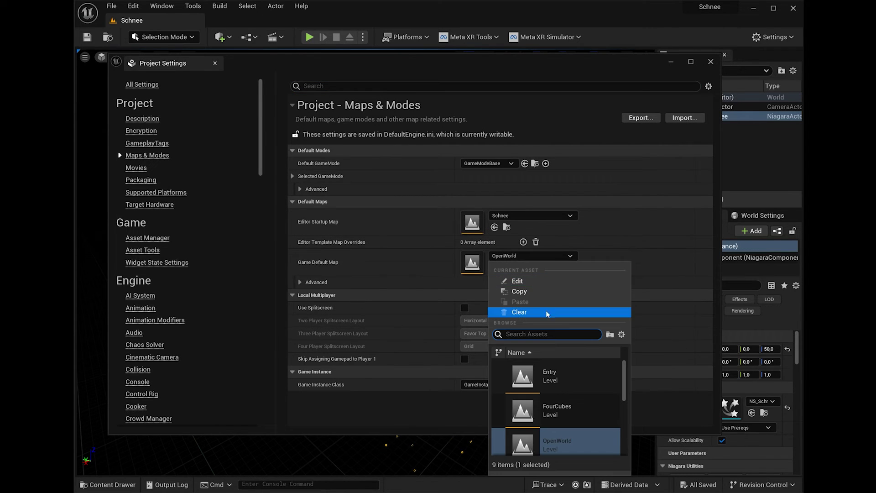
{"action": "type", "text": "schnee"}
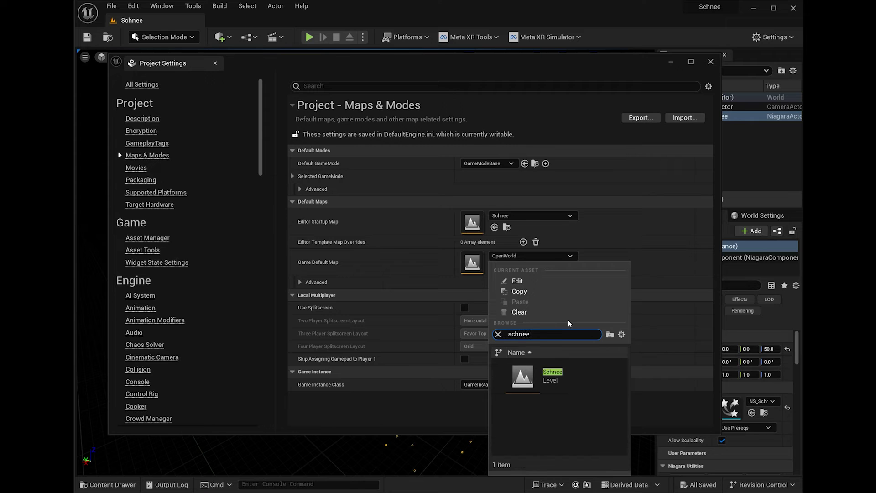
{"action": "left_click", "coordinate": [570, 374]}
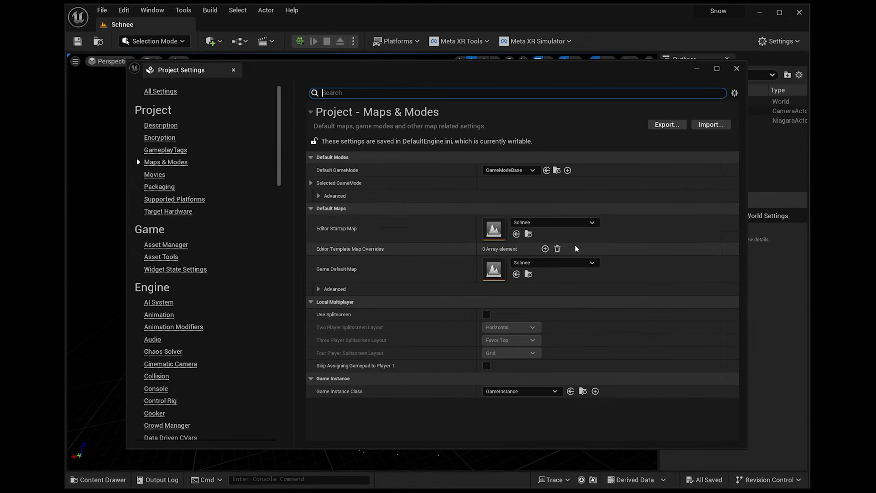
{"action": "left_click", "coordinate": [525, 171]}
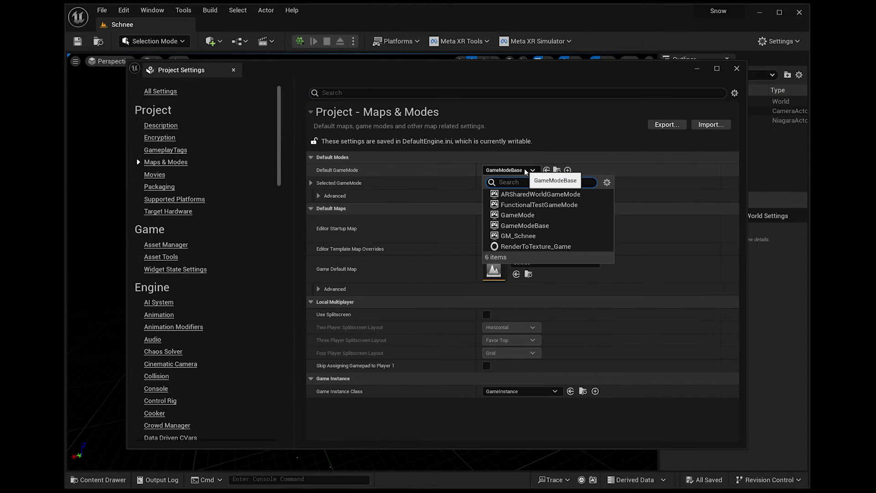
{"action": "left_click", "coordinate": [518, 235]}
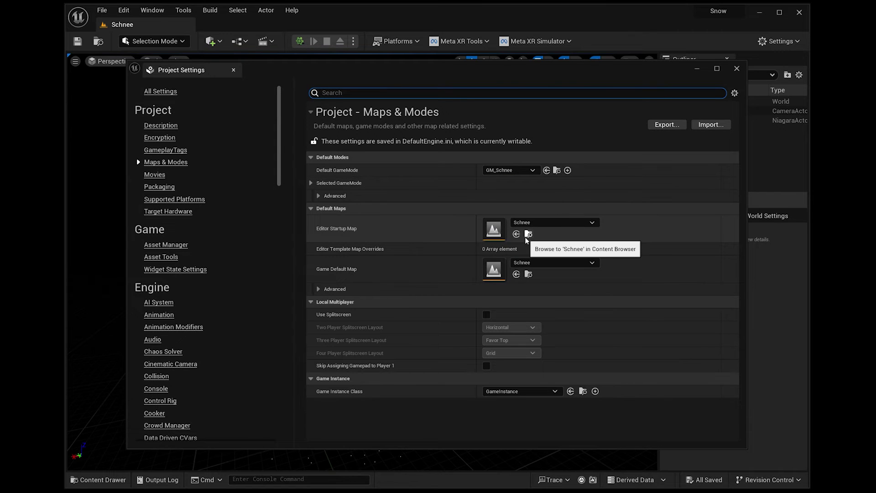
Step: Clear the Input settings' Default Touch Interface to None
{"action": "scroll", "coordinate": [150, 274], "scroll_direction": "down", "scroll_amount": 5}
{"action": "left_click", "coordinate": [133, 320]}
{"action": "scroll", "coordinate": [641, 353], "scroll_direction": "down", "scroll_amount": 3}
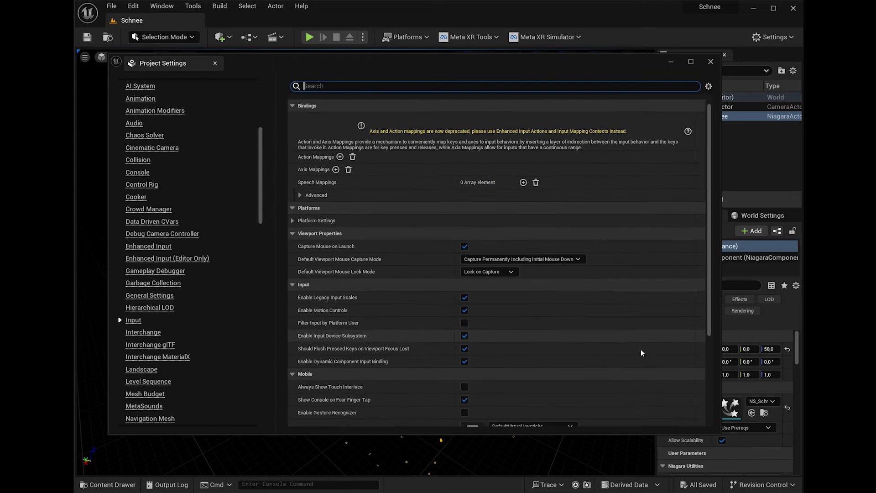
{"action": "scroll", "coordinate": [641, 352], "scroll_direction": "down", "scroll_amount": 3}
{"action": "left_click", "coordinate": [570, 350]}
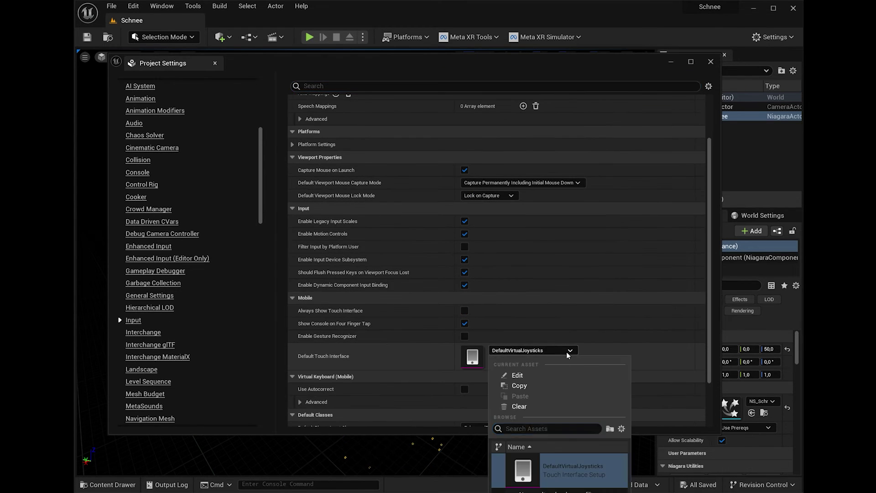
{"action": "left_click", "coordinate": [528, 407]}
{"action": "scroll", "coordinate": [261, 222], "scroll_direction": "down", "scroll_amount": 1}
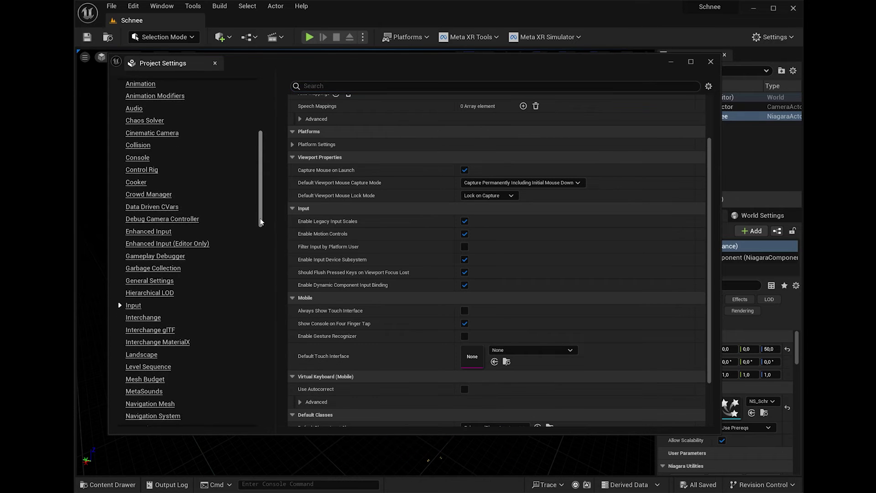
{"action": "left_click_drag", "start_coordinate": [261, 222], "coordinate": [259, 250]}
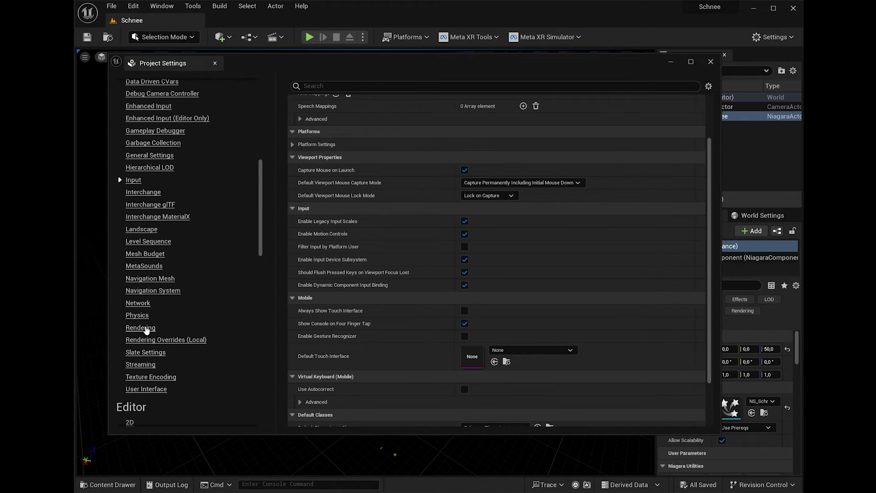
Step: On the Rendering settings page, uncheck Mobile HDR and check Mobile Multi-View under VR
{"action": "left_click", "coordinate": [141, 328]}
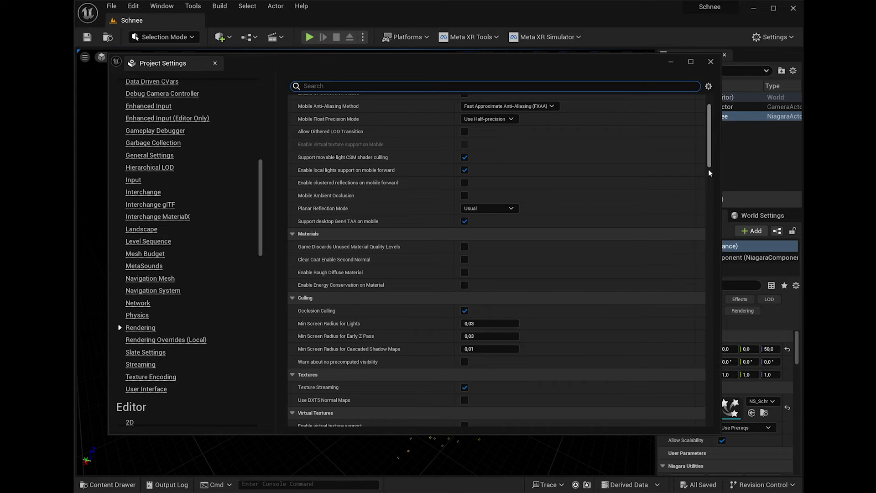
{"action": "left_click_drag", "start_coordinate": [710, 160], "coordinate": [708, 147]}
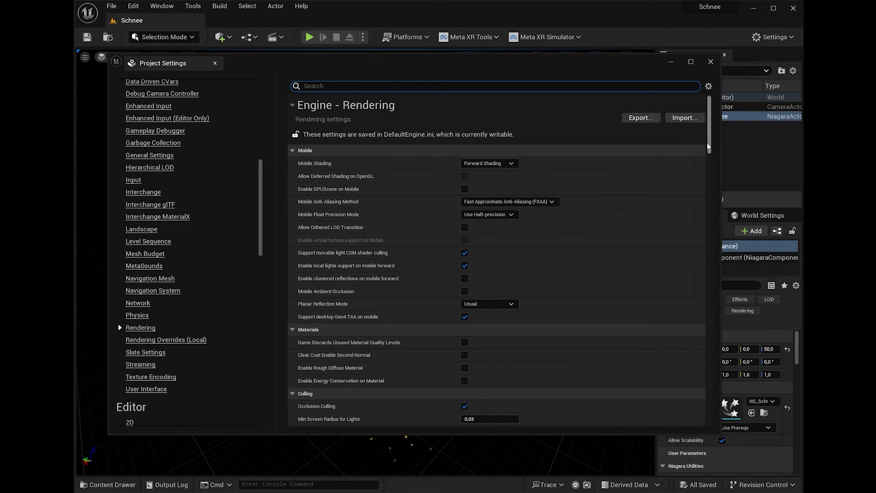
{"action": "left_click", "coordinate": [538, 201]}
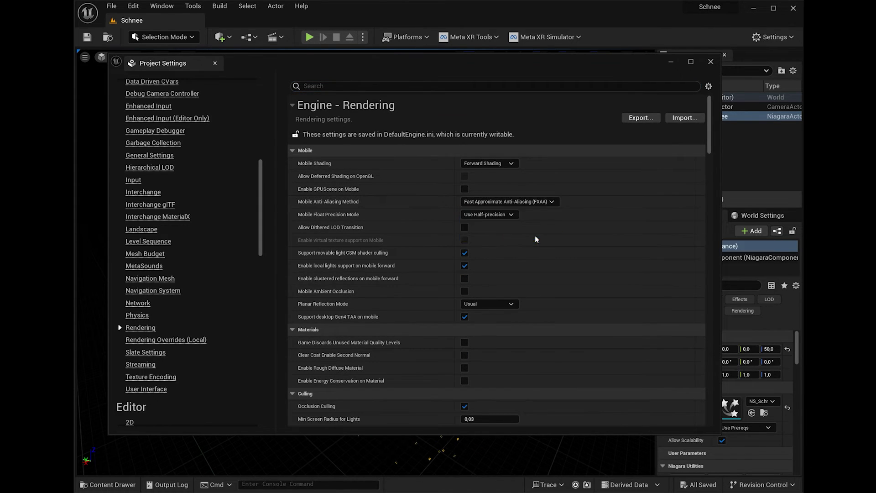
{"action": "left_click_drag", "start_coordinate": [709, 143], "coordinate": [698, 265]}
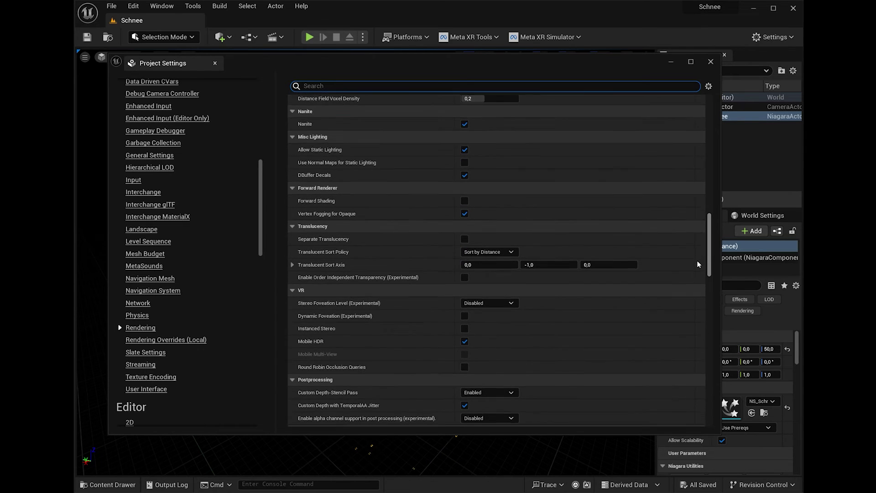
{"action": "scroll", "coordinate": [697, 262], "scroll_direction": "down", "scroll_amount": 2}
{"action": "left_click", "coordinate": [465, 299]}
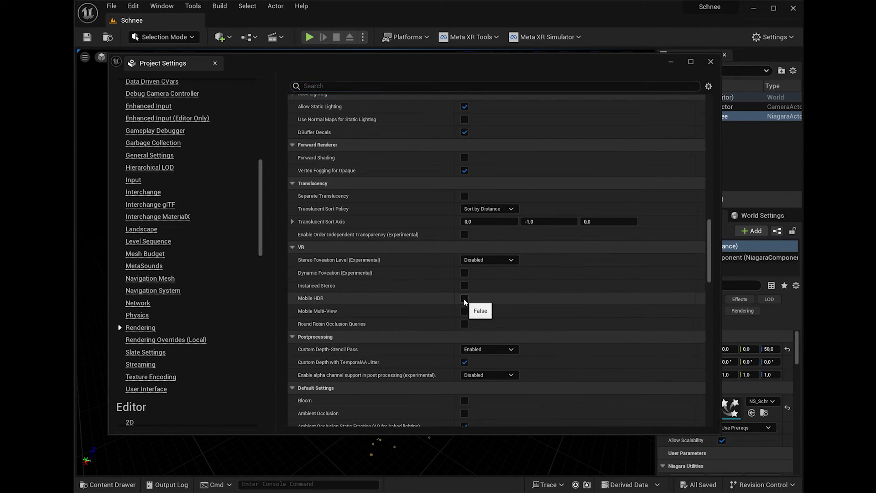
{"action": "left_click", "coordinate": [464, 312]}
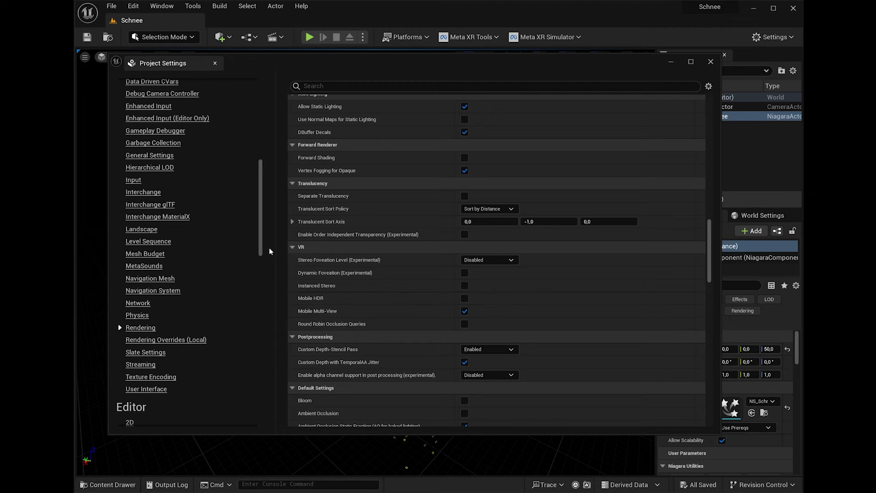
{"action": "left_click_drag", "start_coordinate": [262, 240], "coordinate": [272, 351]}
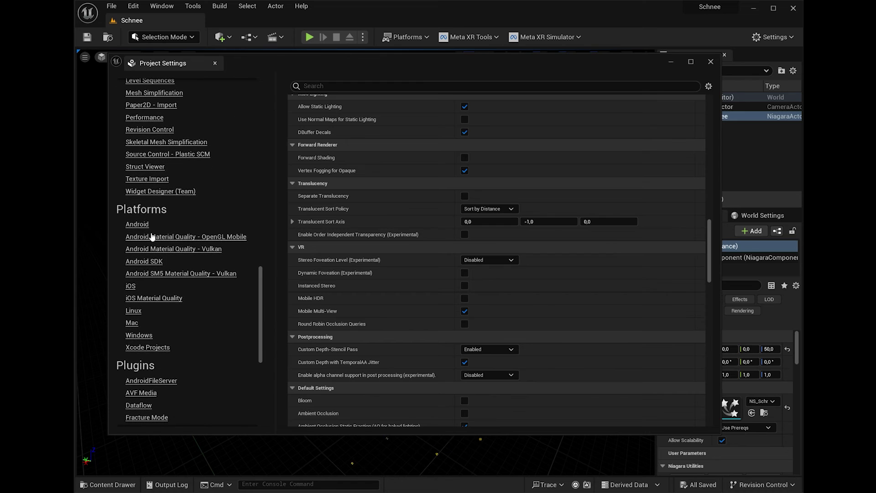
Step: Configure the project for the Android platform from the Android platform settings
{"action": "left_click", "coordinate": [139, 224]}
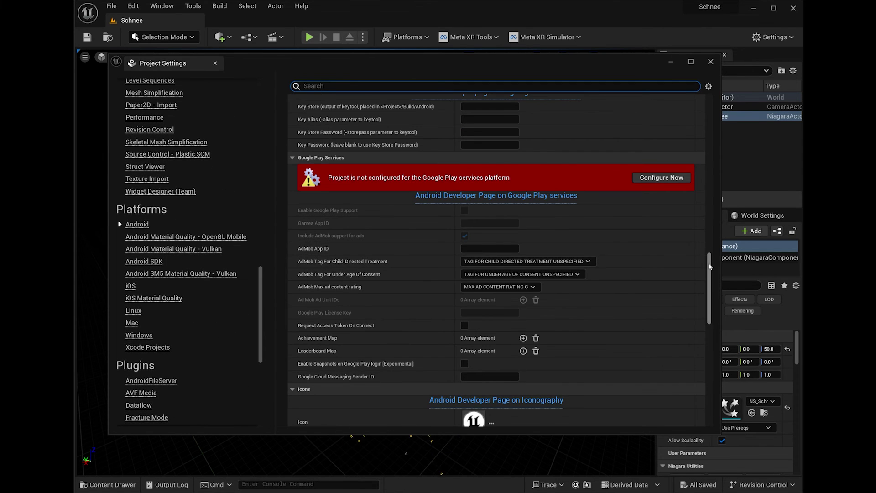
{"action": "left_click_drag", "start_coordinate": [710, 267], "coordinate": [701, 100]}
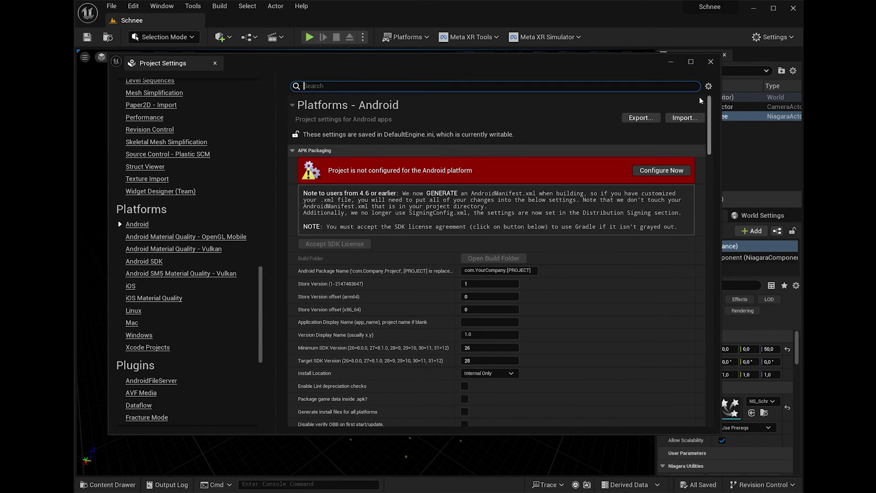
{"action": "left_click", "coordinate": [657, 171]}
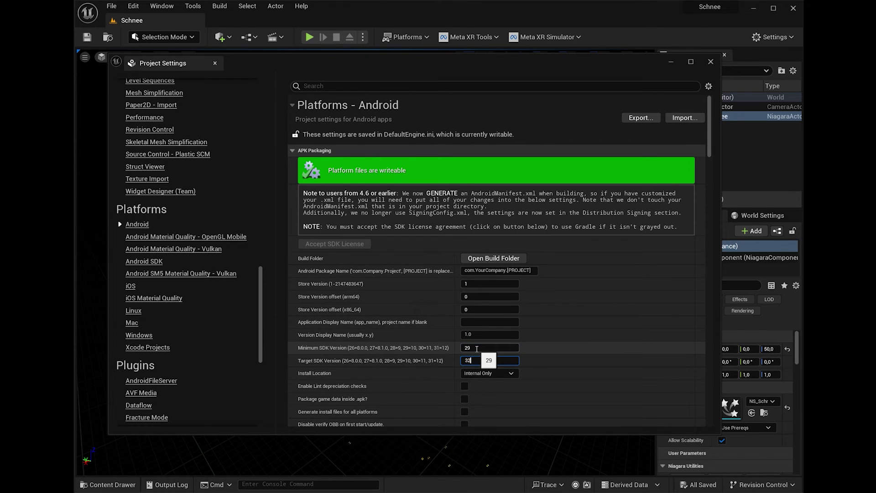
Step: Disable OpenGL ES3.2 support and enable Meta Quest packaging and Oculus signature-file removal
{"action": "left_click_drag", "start_coordinate": [711, 148], "coordinate": [701, 197]}
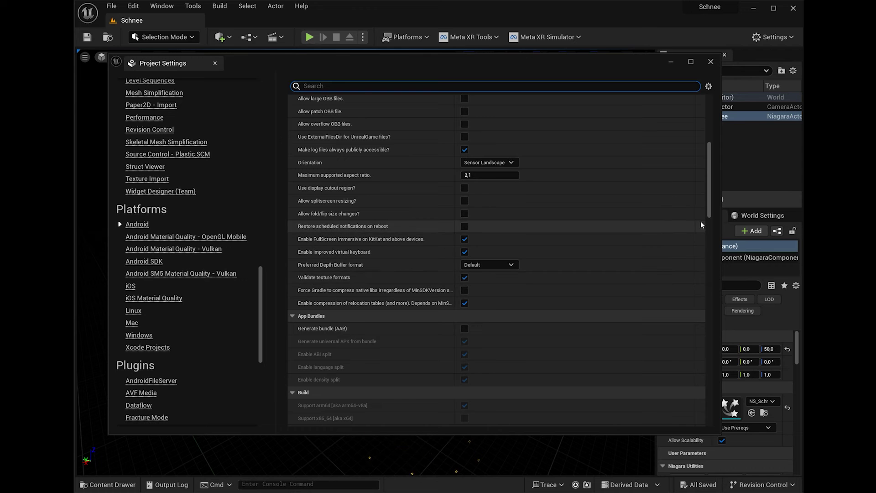
{"action": "left_click_drag", "start_coordinate": [709, 201], "coordinate": [702, 256]}
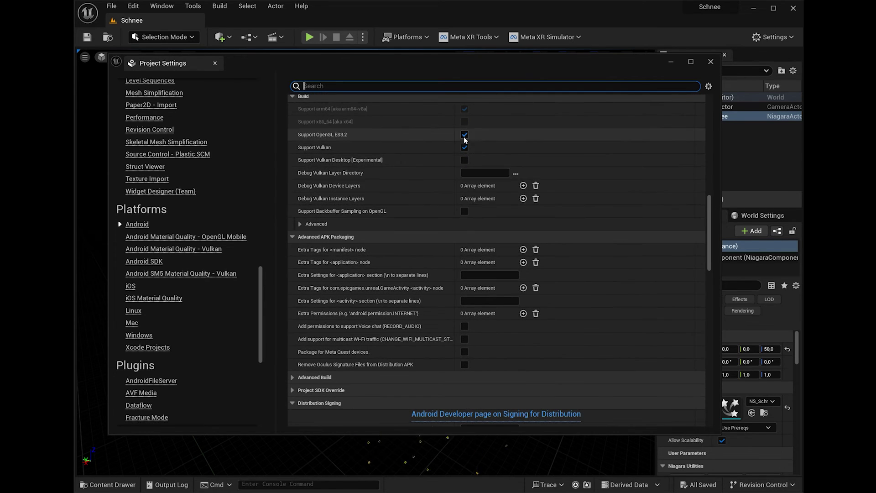
{"action": "left_click", "coordinate": [464, 134]}
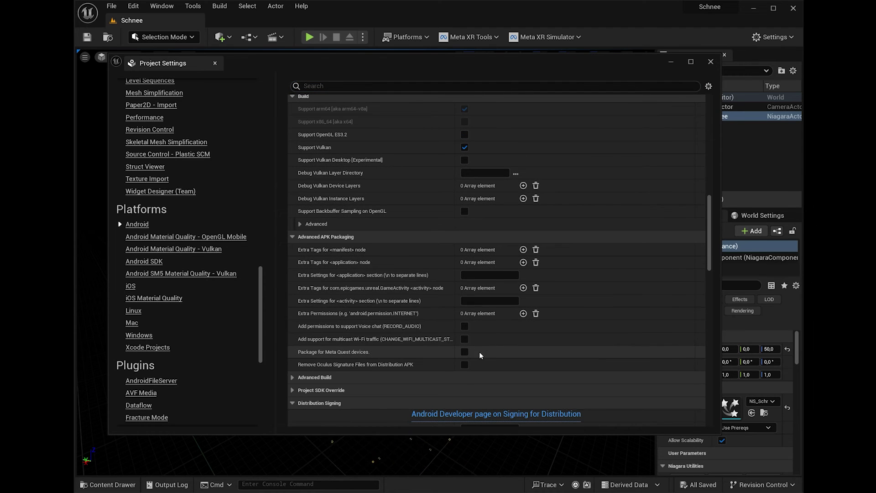
{"action": "left_click", "coordinate": [464, 351]}
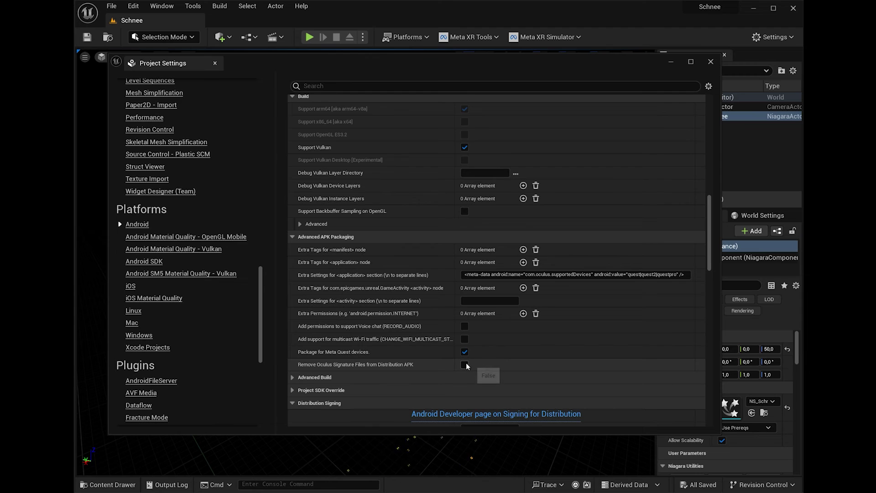
{"action": "left_click", "coordinate": [465, 365]}
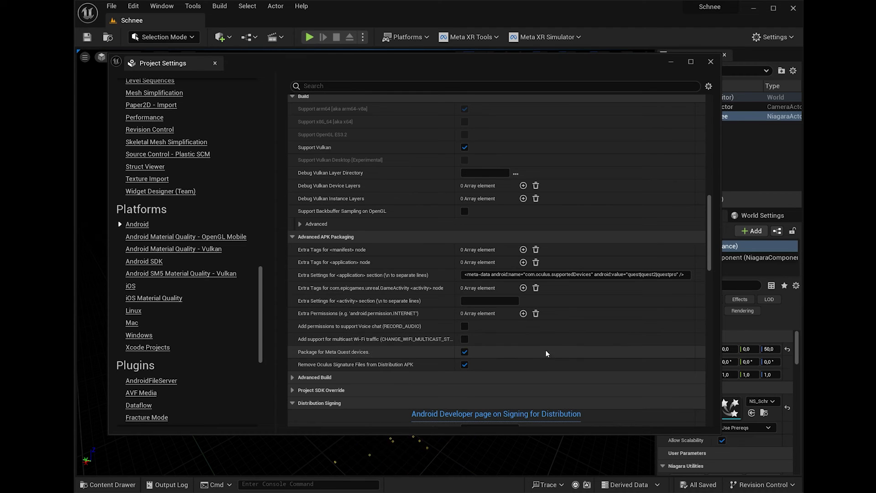
{"action": "left_click", "coordinate": [150, 264]}
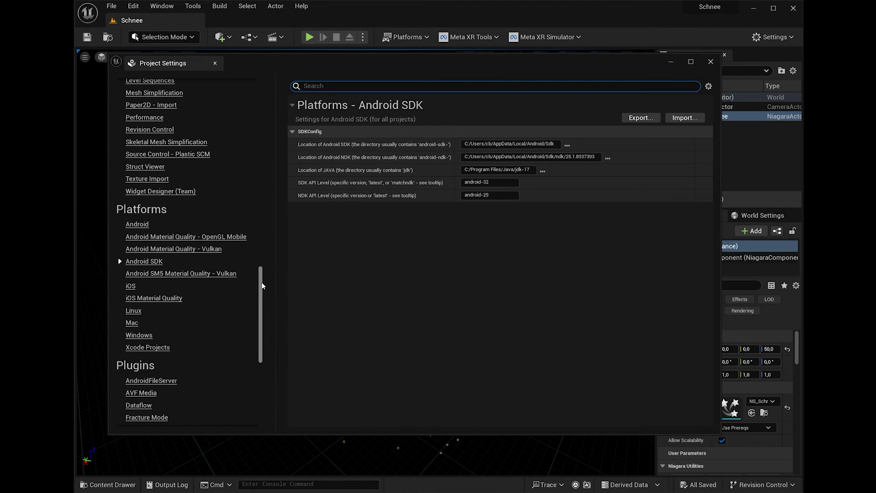
Step: Add Meta Quest 3 as a Meta XR supported device, enable passthrough, and close Project Settings
{"action": "left_click_drag", "start_coordinate": [261, 286], "coordinate": [260, 337]}
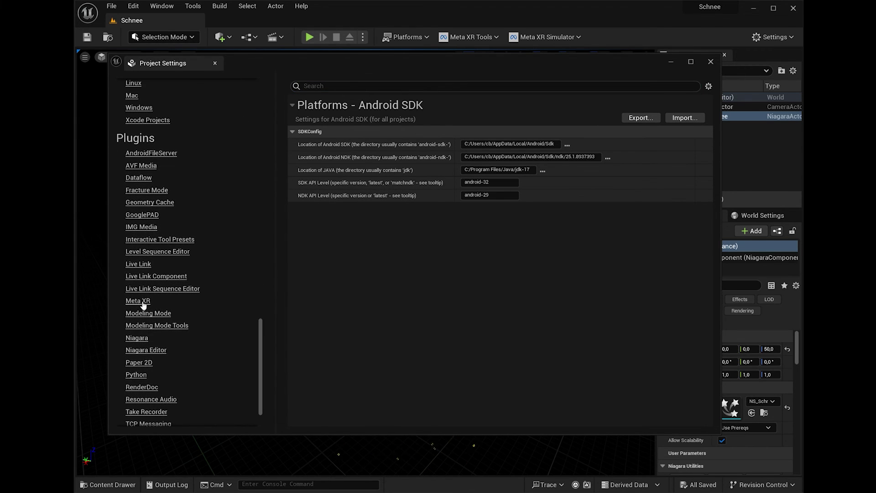
{"action": "left_click", "coordinate": [138, 301]}
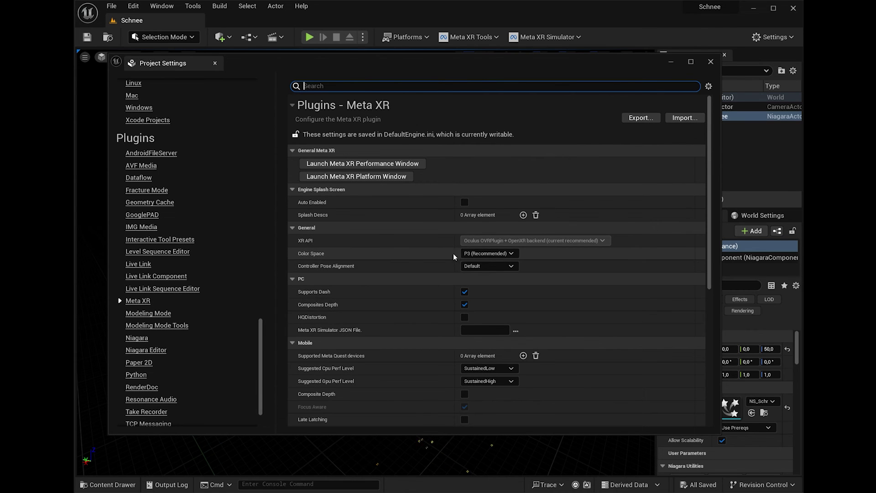
{"action": "scroll", "coordinate": [705, 300], "scroll_direction": "down", "scroll_amount": 5}
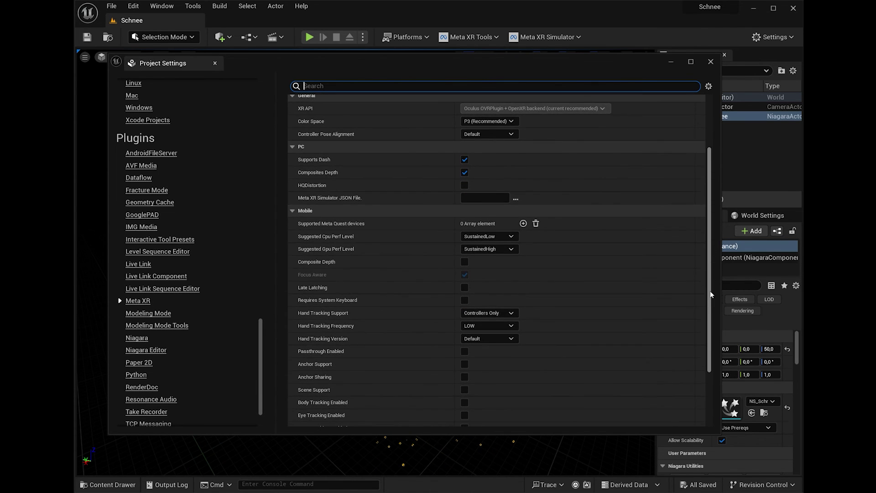
{"action": "left_click", "coordinate": [522, 212]}
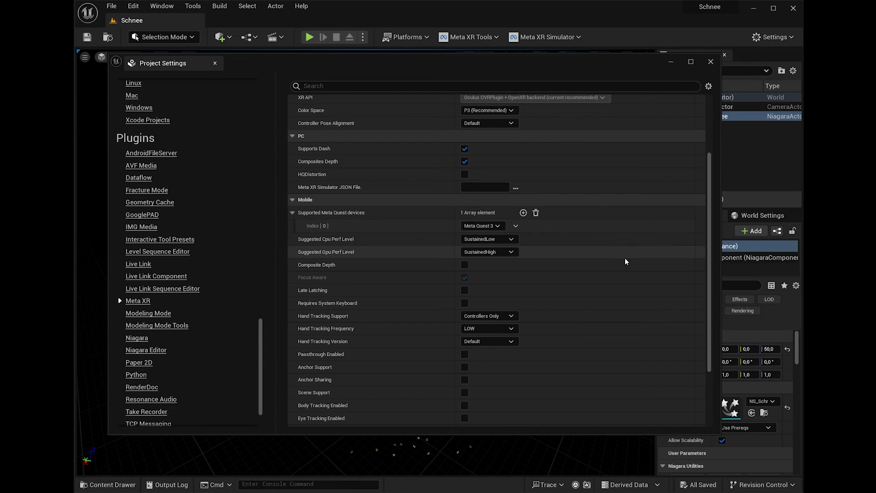
{"action": "left_click_drag", "start_coordinate": [709, 259], "coordinate": [713, 318]}
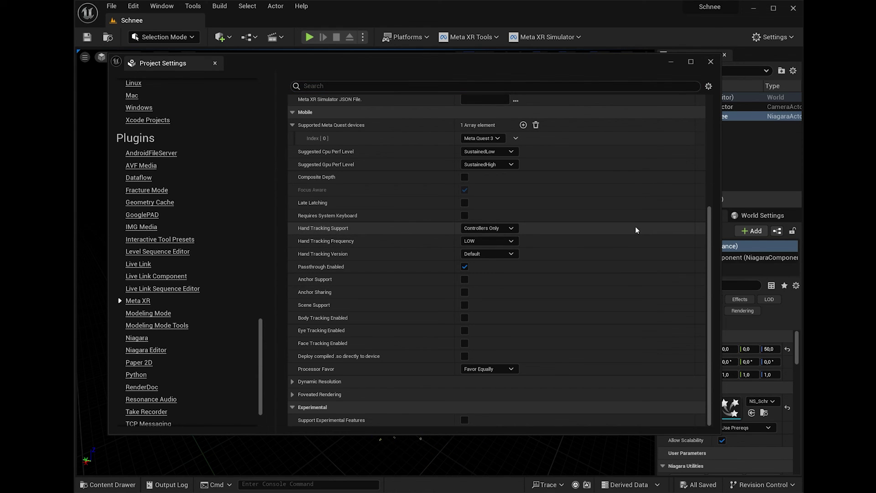
{"action": "left_click", "coordinate": [710, 62]}
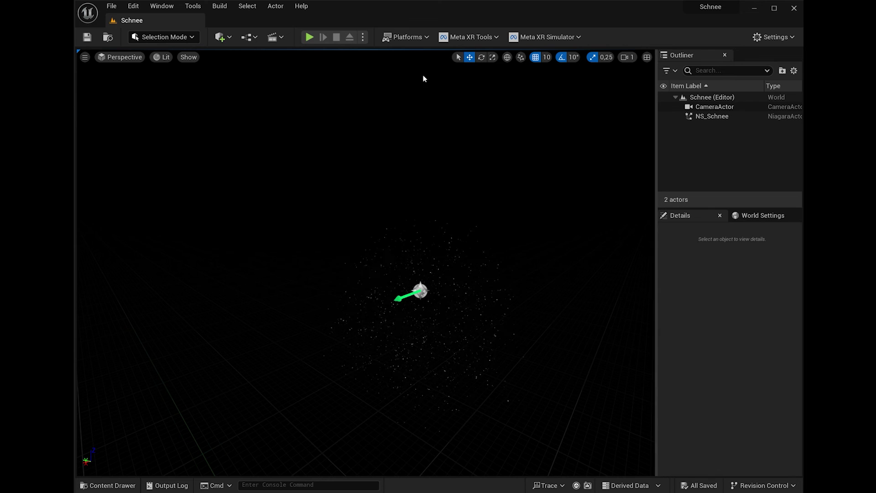
Step: Quick-launch the Schnee level on the Quest 3 headset via All_Android_On_GROOT
{"action": "left_click", "coordinate": [363, 37]}
{"action": "mouse_move", "coordinate": [468, 141]}
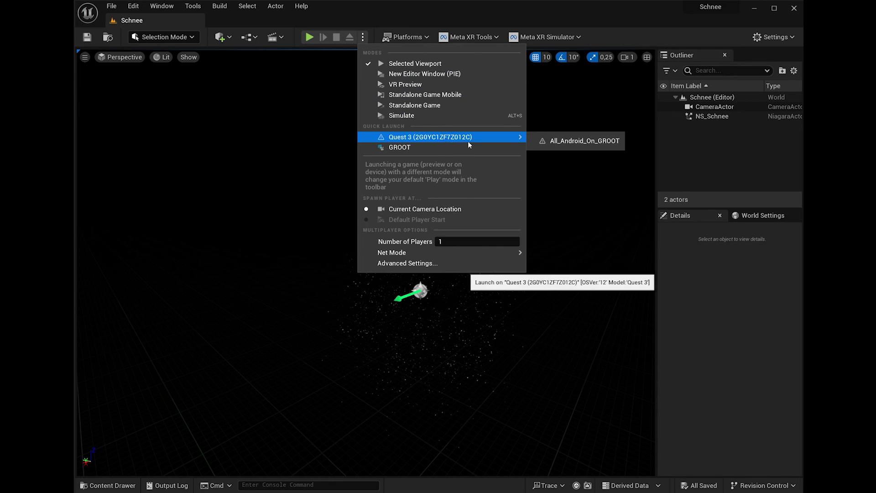
{"action": "left_click", "coordinate": [565, 143]}
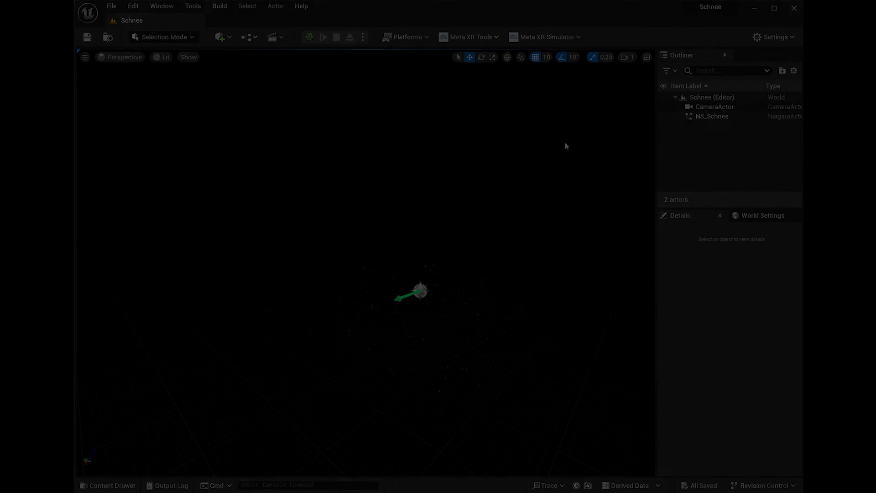